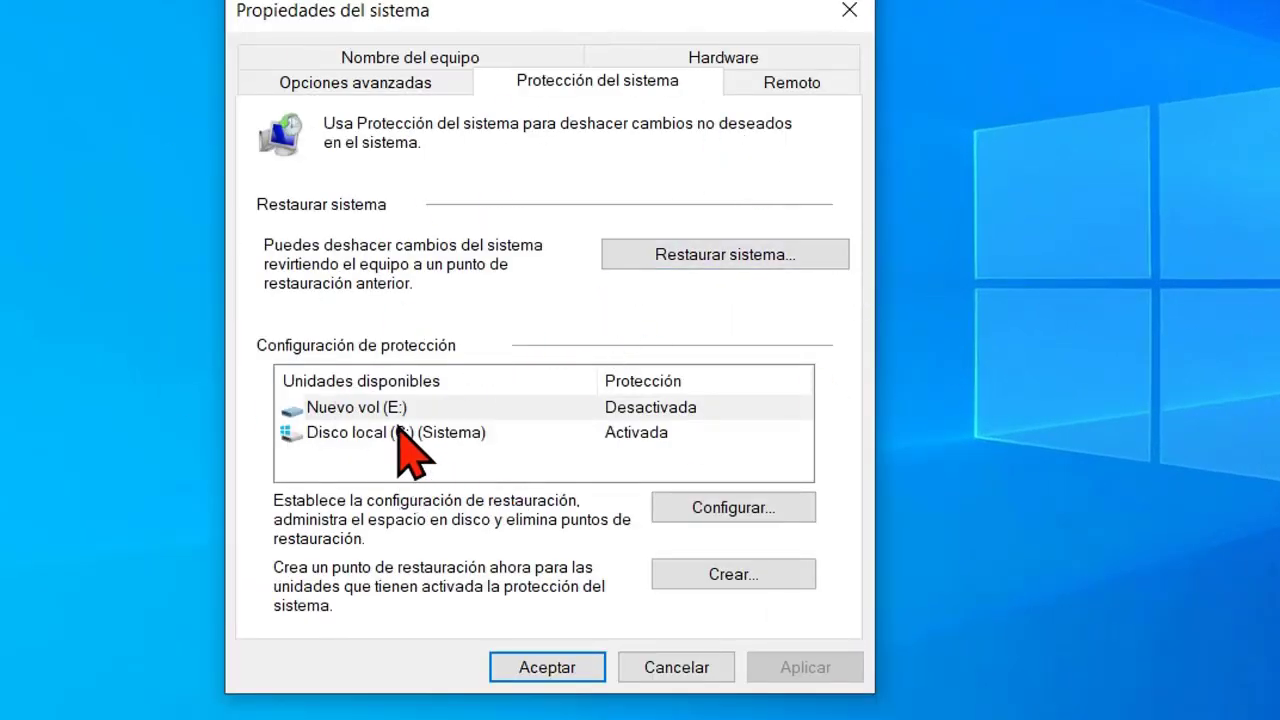
- Disable system protection for Disco local (C:), confirming the removal of its existing restore points
{"action": "left_click", "coordinate": [365, 437]}
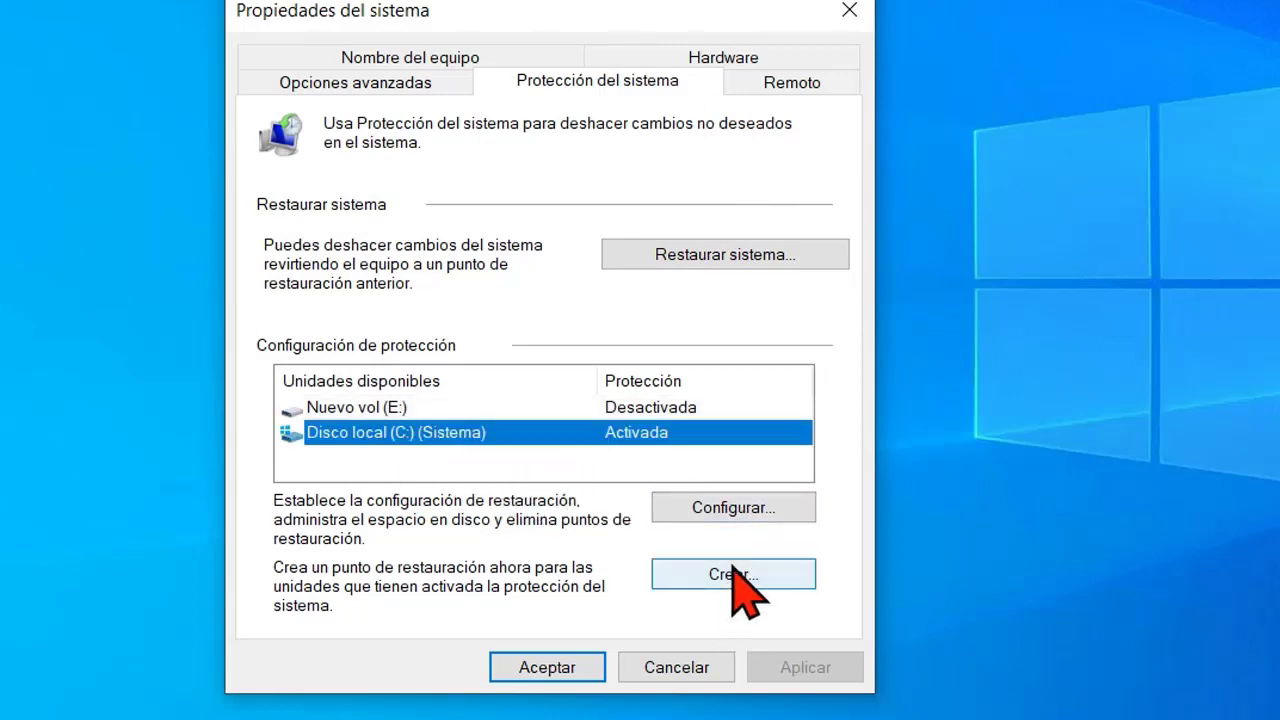
{"action": "left_click", "coordinate": [740, 508]}
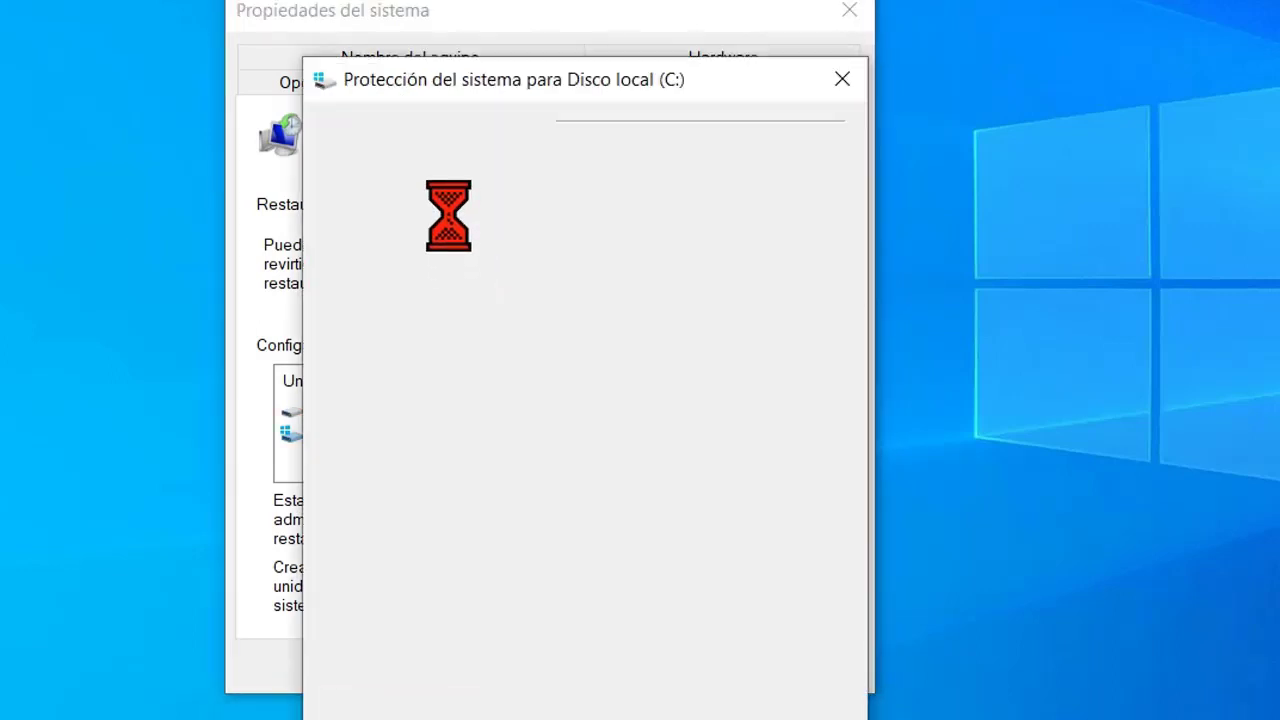
{"action": "left_click", "coordinate": [366, 257]}
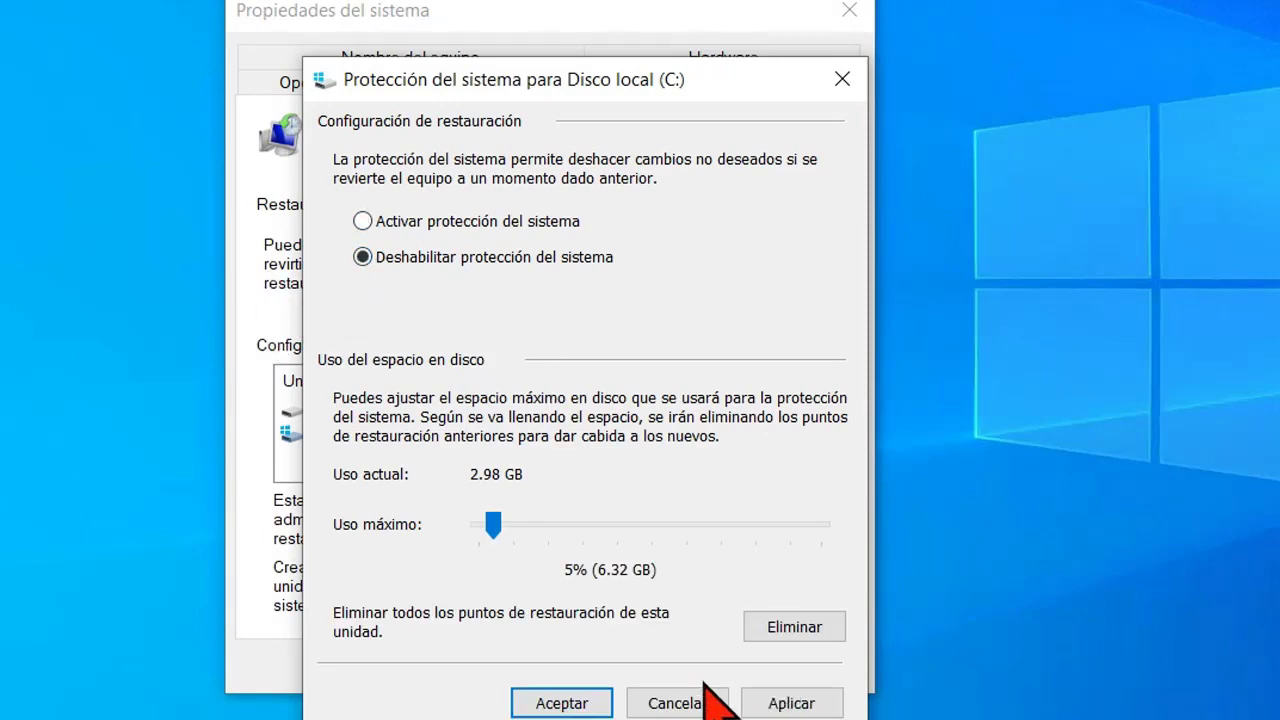
{"action": "left_click", "coordinate": [768, 702]}
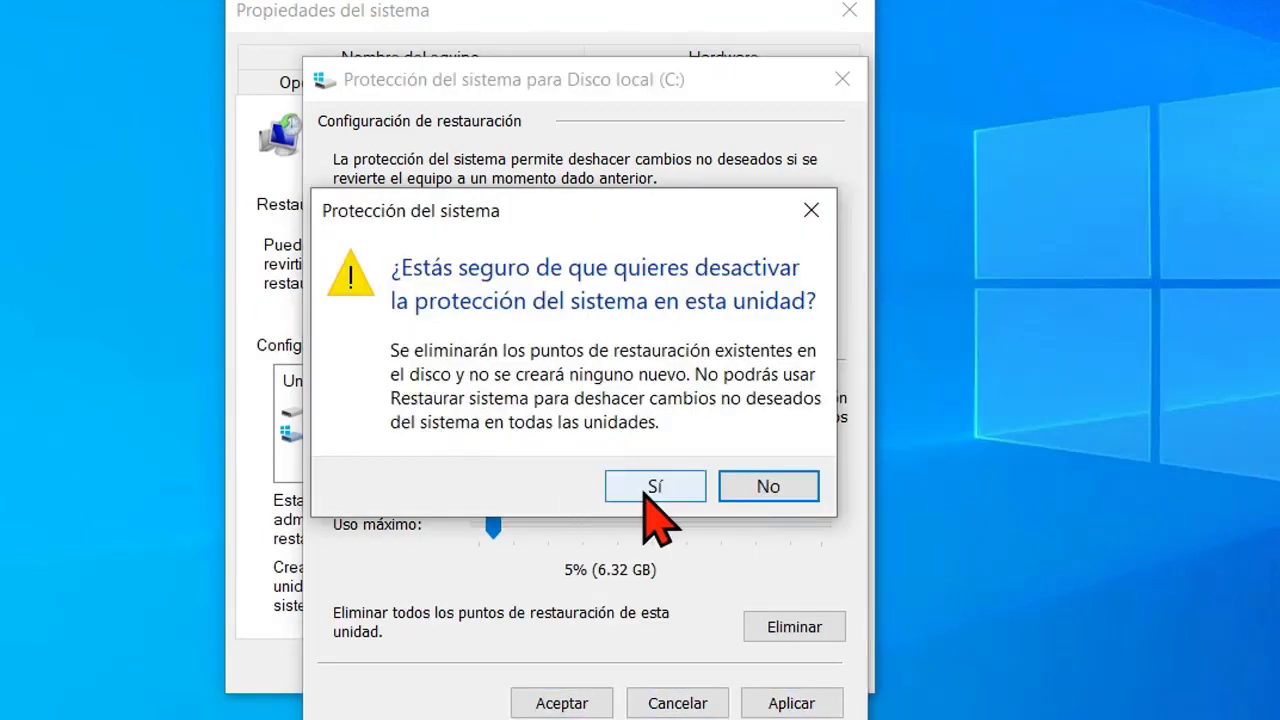
{"action": "left_click", "coordinate": [645, 490]}
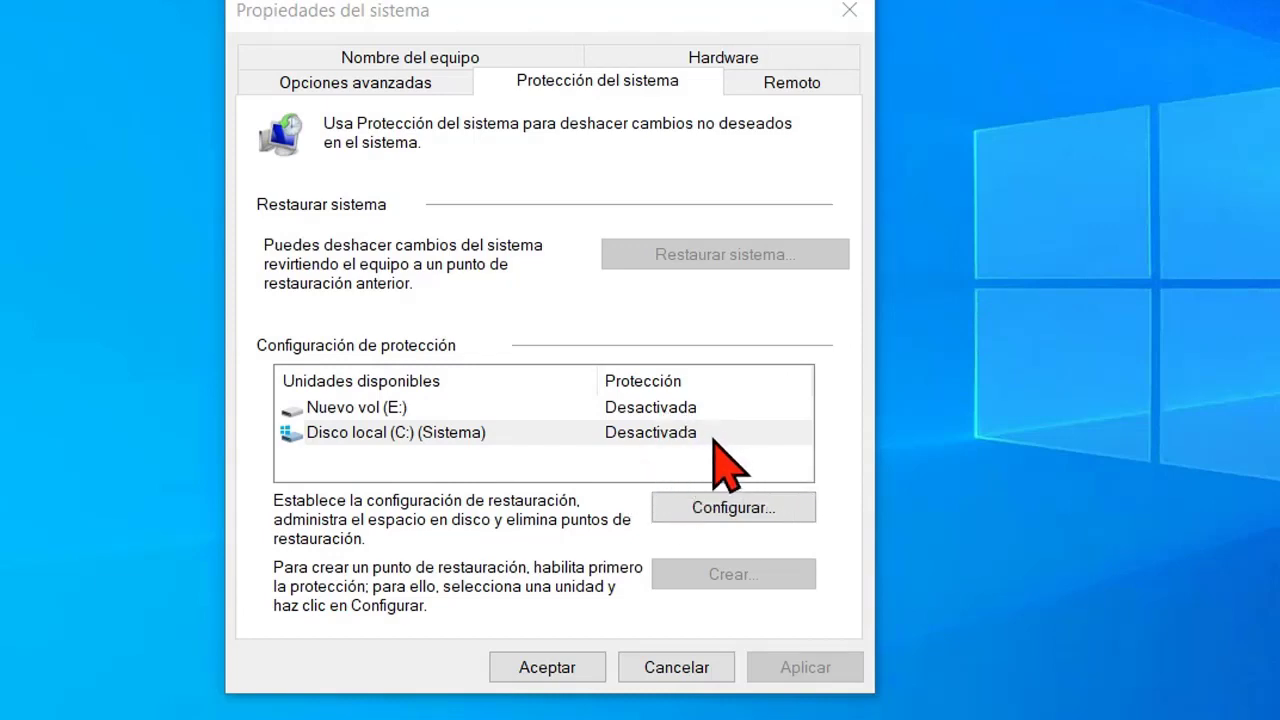
- Activate system protection for Disco local (C:), apply the change and accept the drive's configuration
{"action": "left_click", "coordinate": [714, 506]}
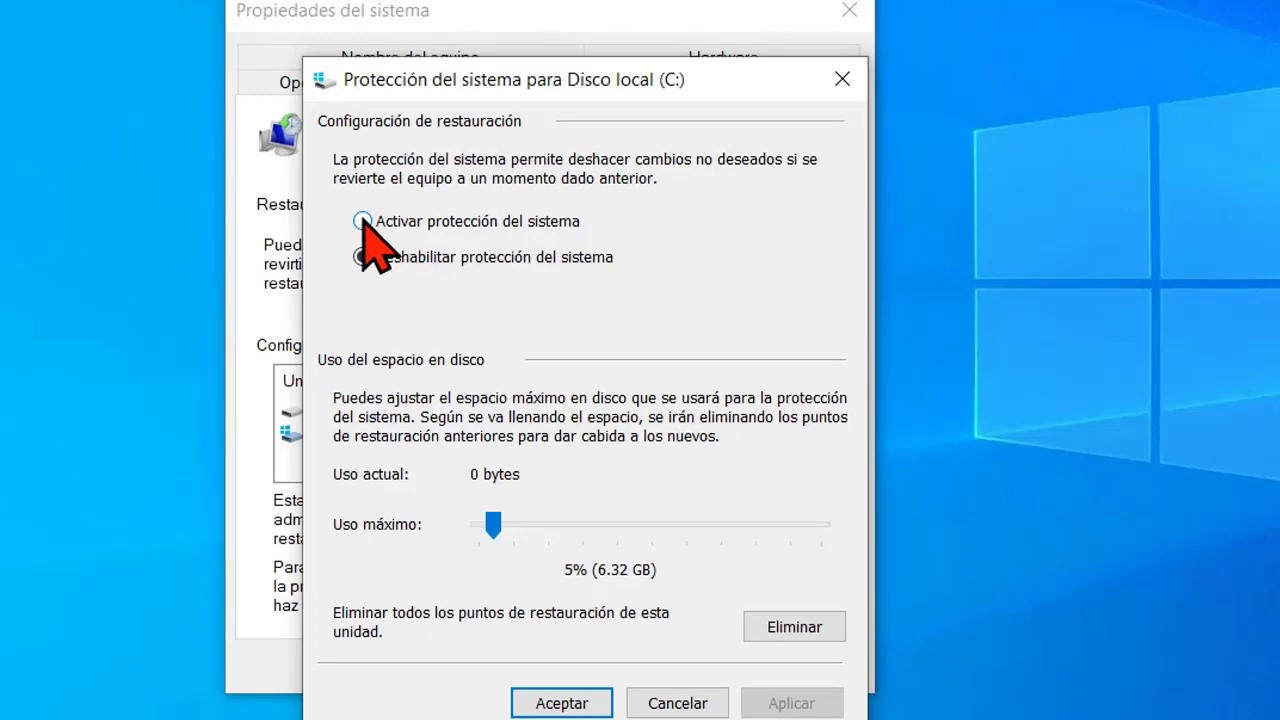
{"action": "left_click", "coordinate": [362, 221]}
{"action": "left_click", "coordinate": [806, 700]}
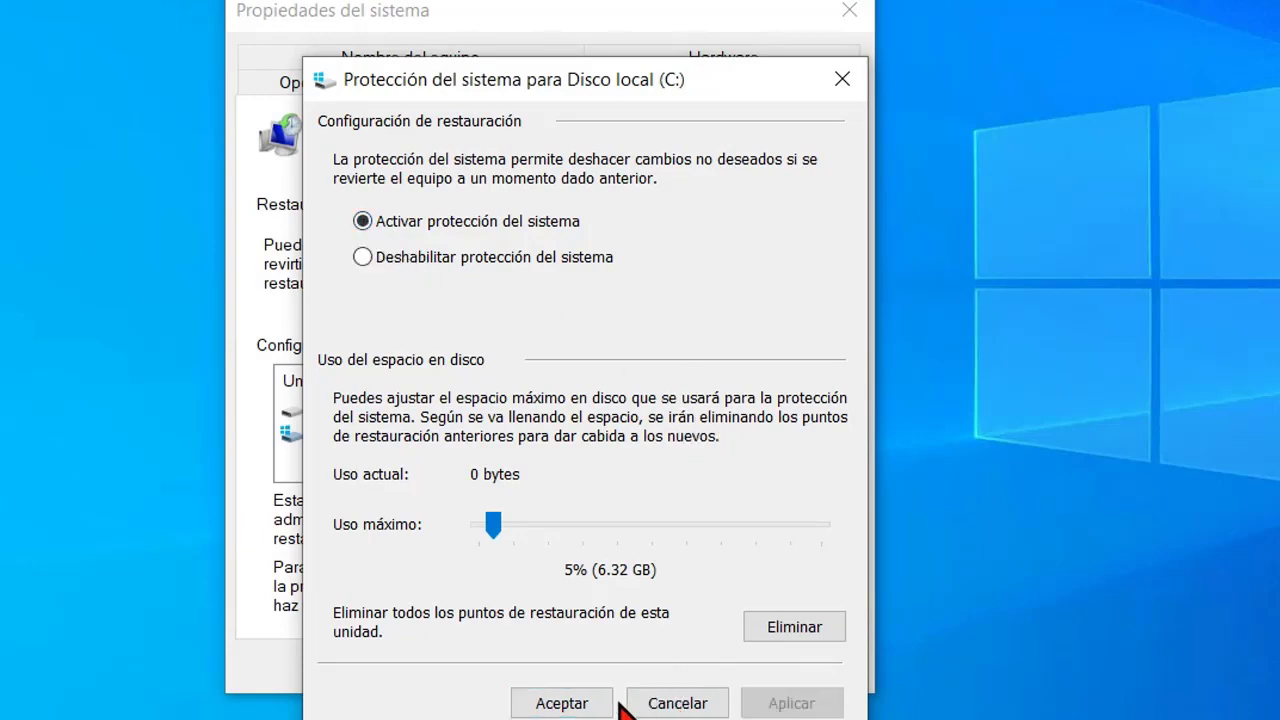
{"action": "left_click", "coordinate": [560, 700]}
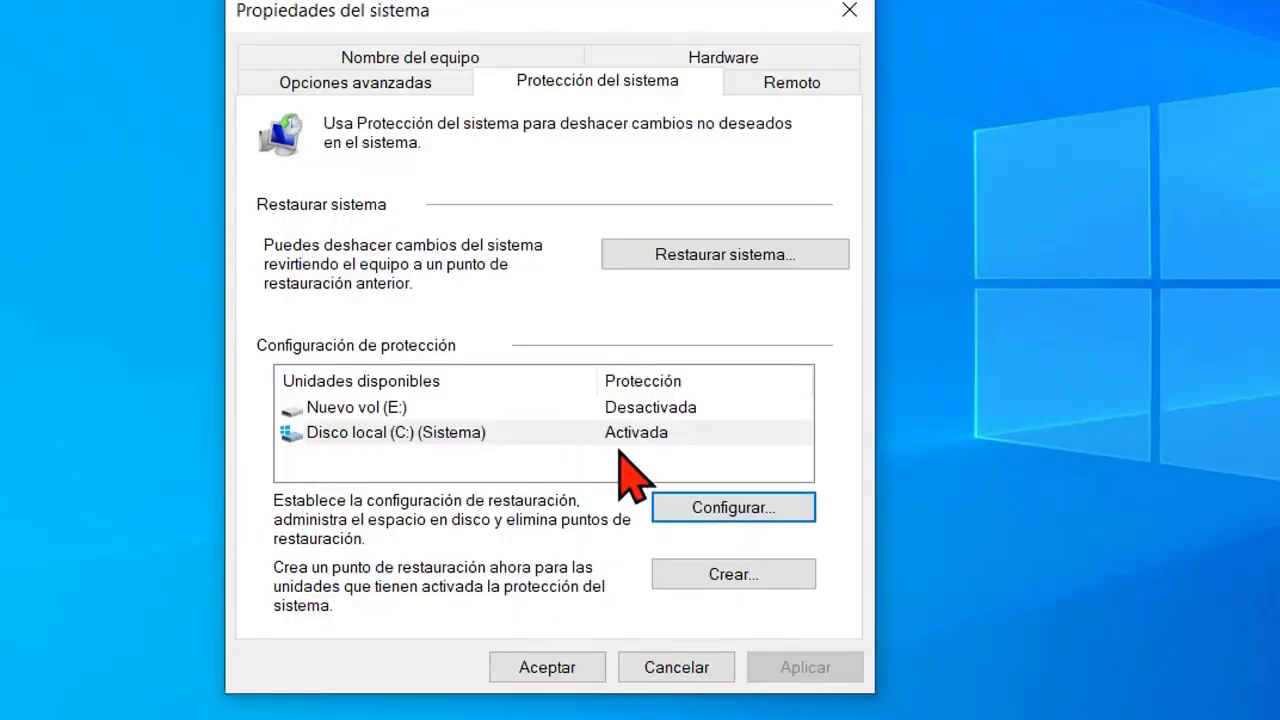
- Inspect the manual restore point creation dialog without creating one, and close the system properties
{"action": "left_click", "coordinate": [640, 407]}
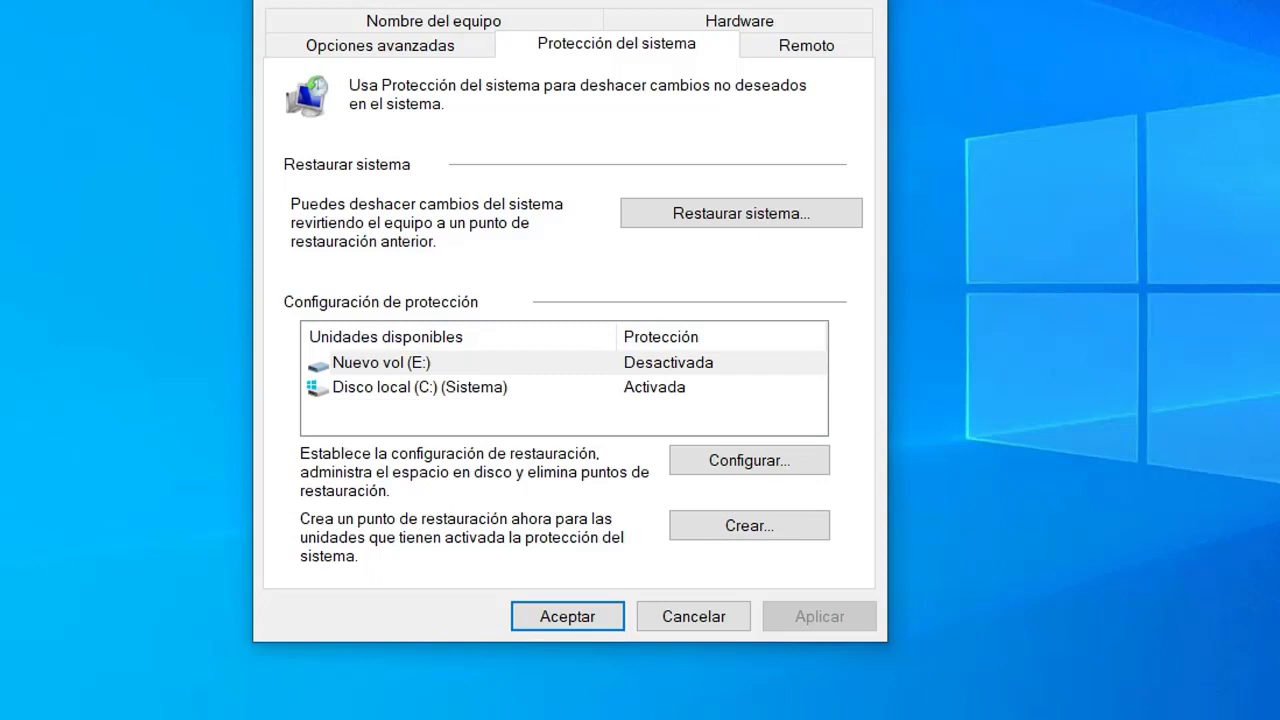
{"action": "left_click", "coordinate": [756, 530]}
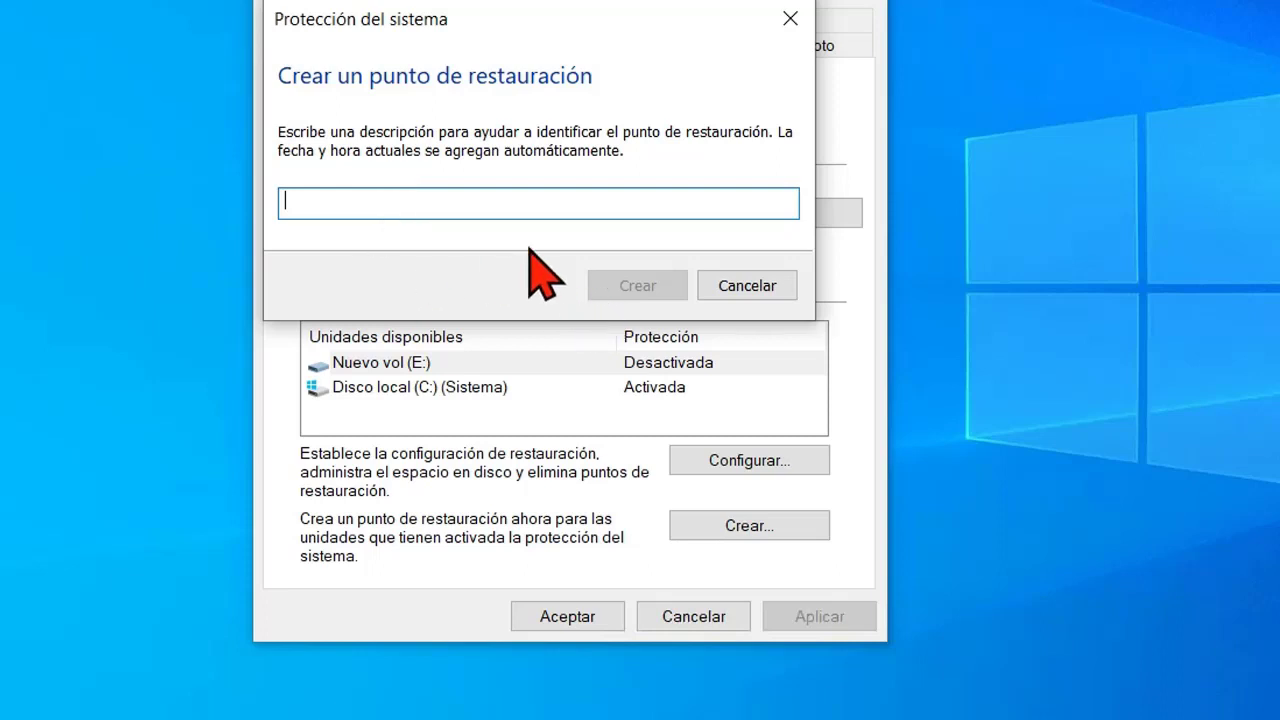
{"action": "left_click", "coordinate": [730, 290]}
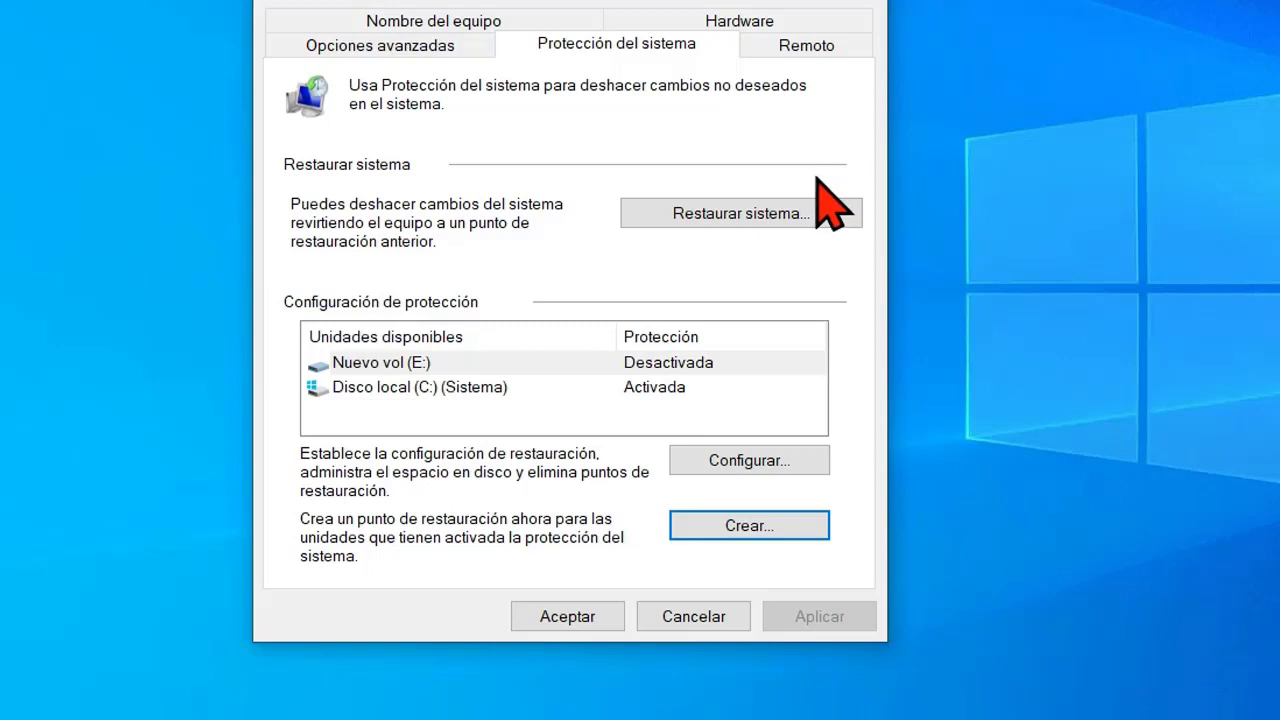
{"action": "left_click", "coordinate": [703, 618]}
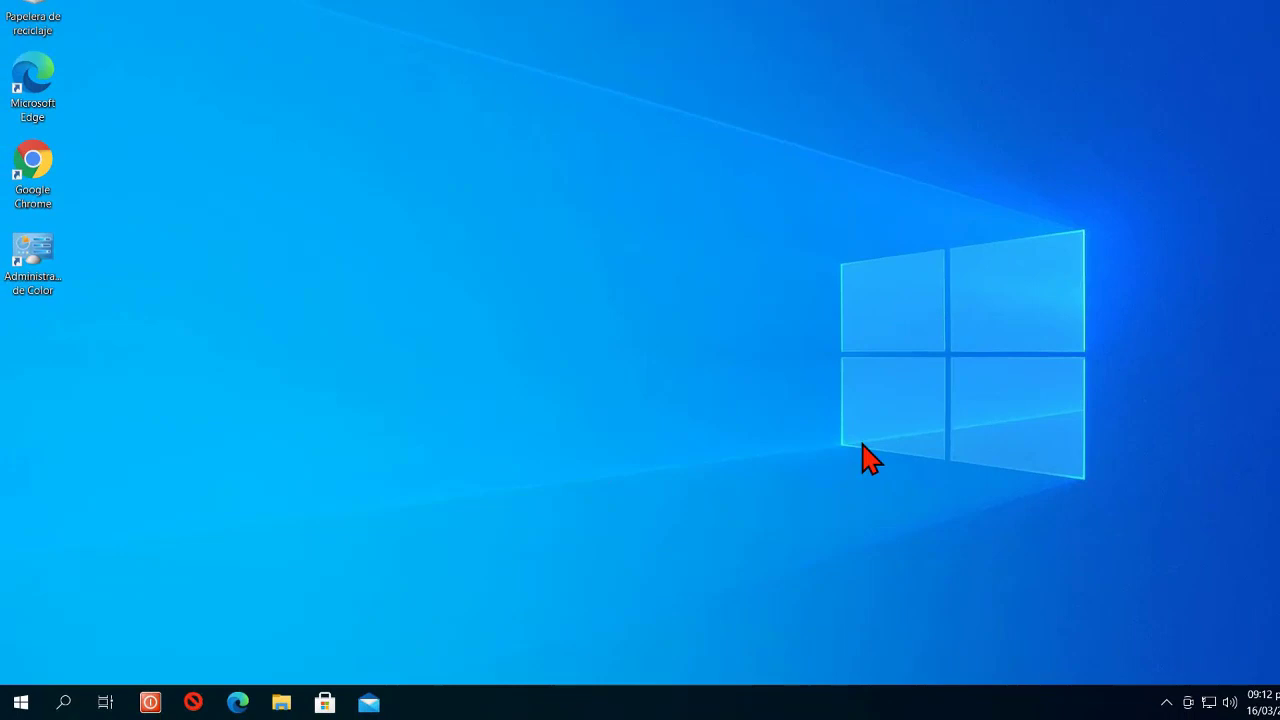
- Search Windows for "herrami" and open Herramientas administrativas de Windows
{"action": "key", "text": "super"}
{"action": "key", "text": "super"}
{"action": "key", "text": "super"}
{"action": "type", "text": "herrami"}
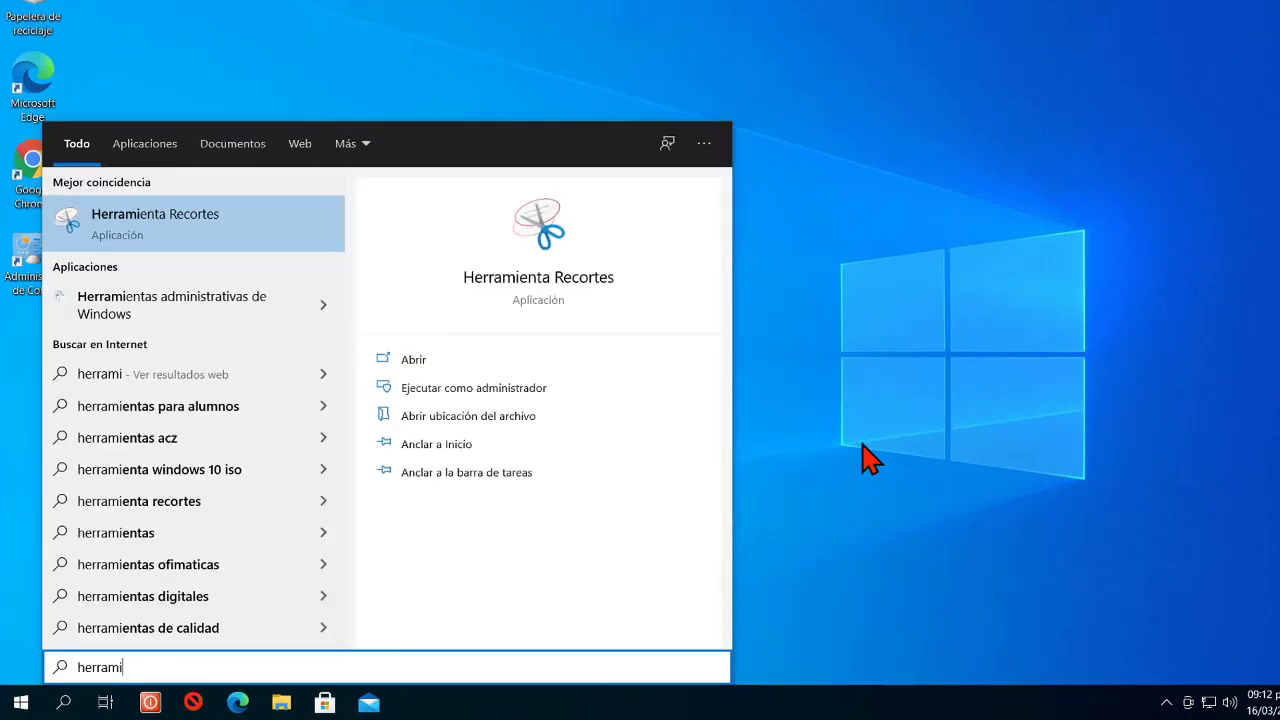
{"action": "left_click", "coordinate": [183, 318]}
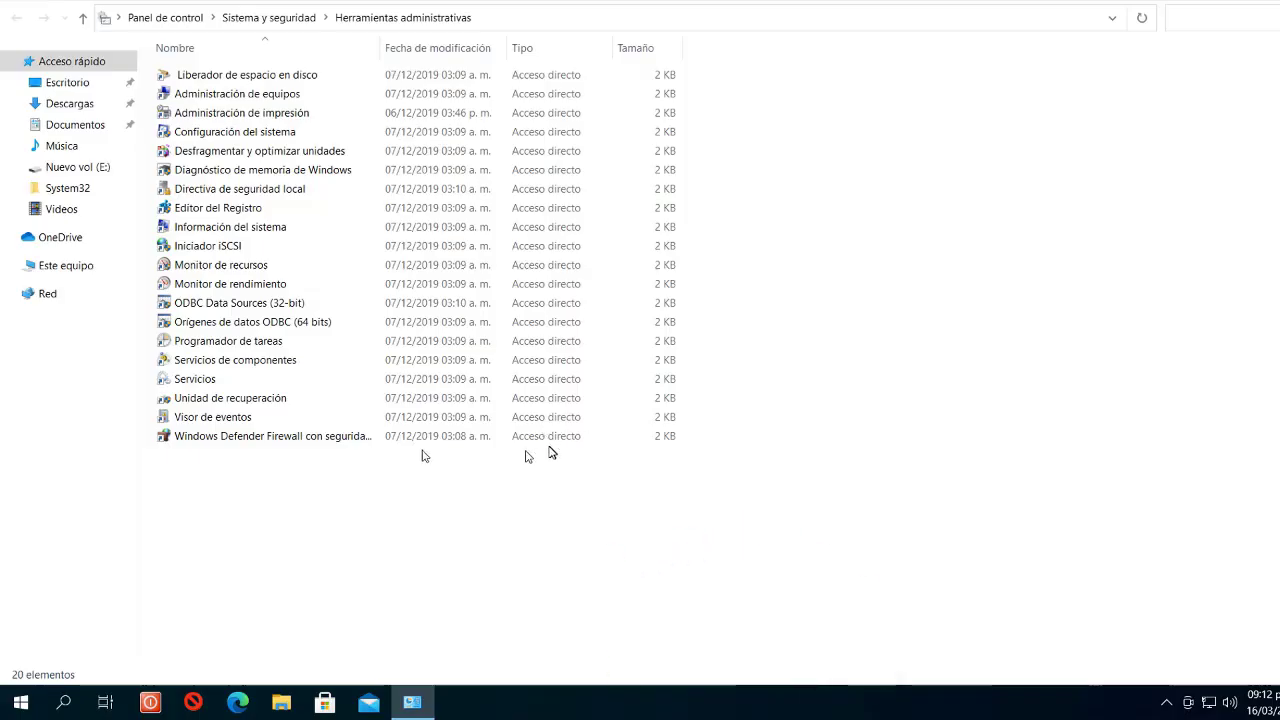
- Open Programador de tareas from the administrative tools and maximize its window
{"action": "left_click", "coordinate": [290, 192]}
{"action": "key", "text": "p"}
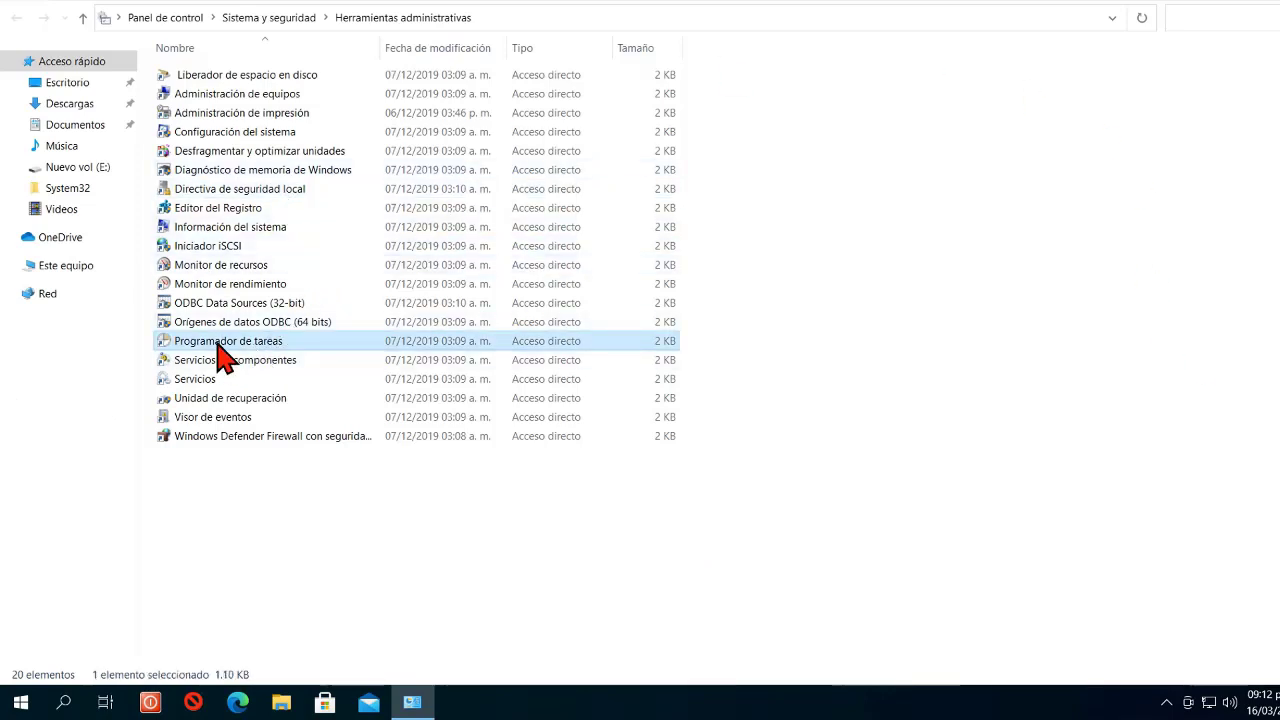
{"action": "key", "text": "Return"}
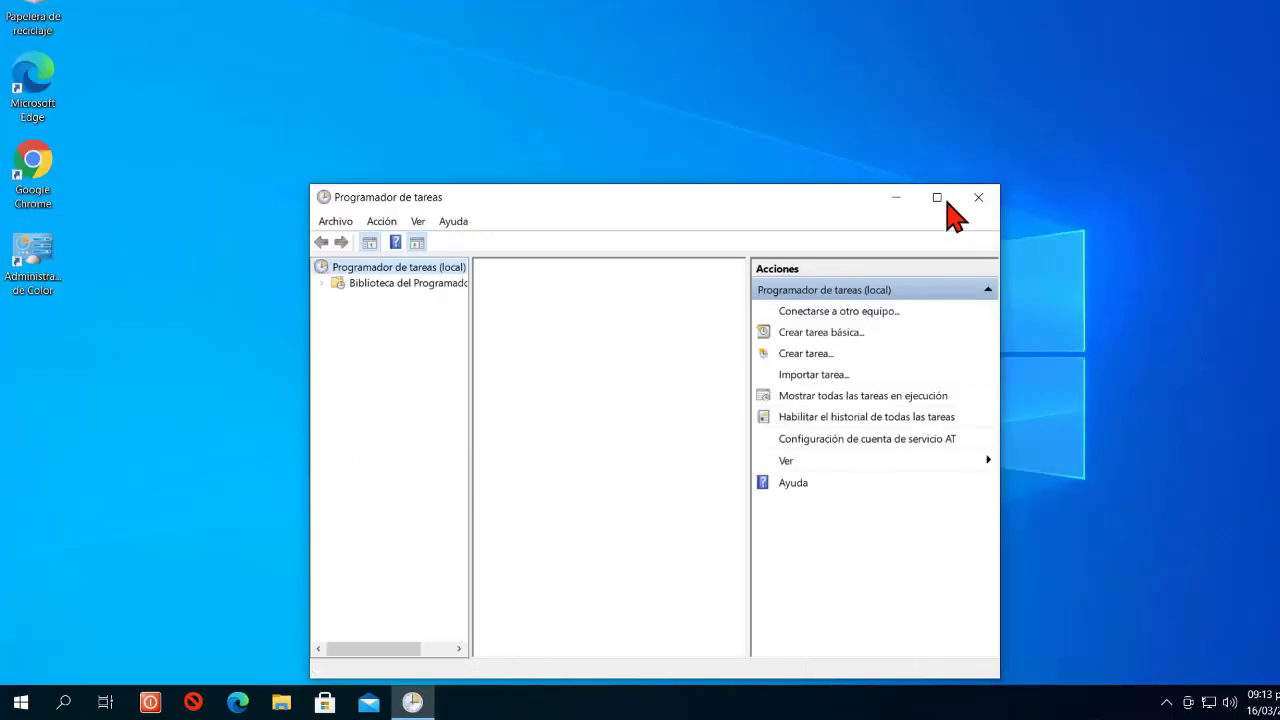
{"action": "left_click", "coordinate": [936, 198]}
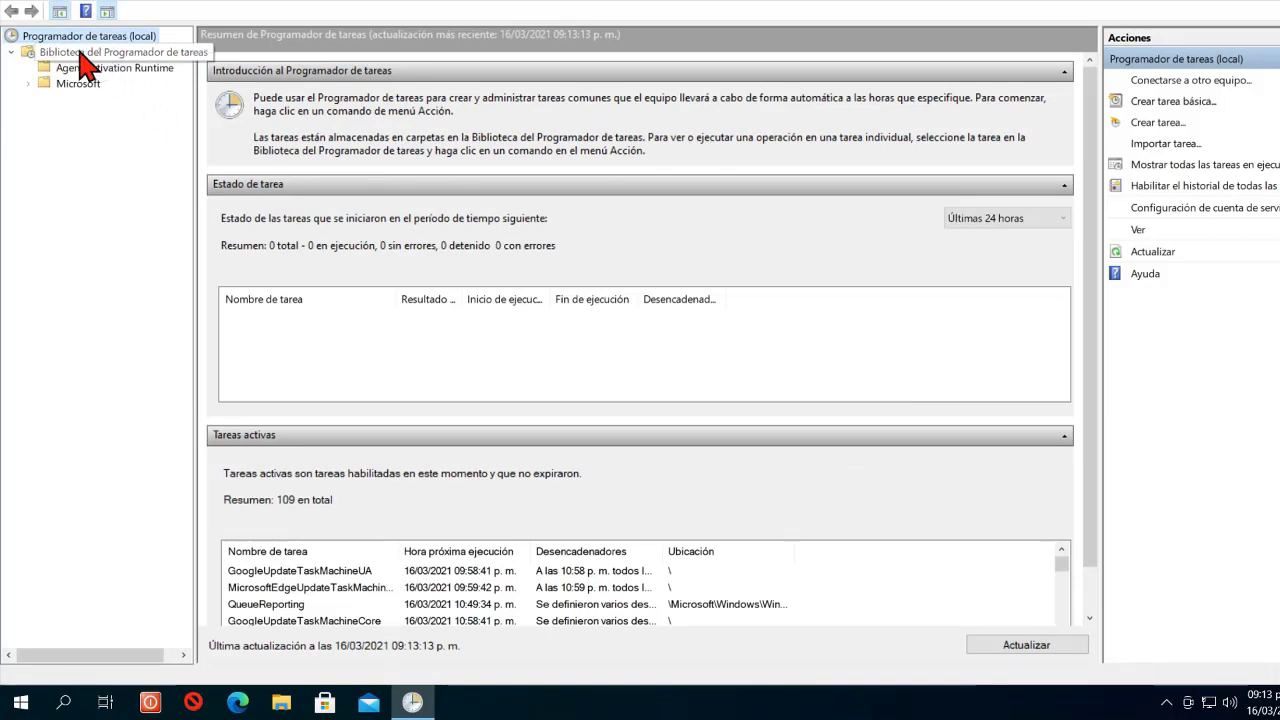
- Find the SystemRestore folder under Microsoft\Windows in the task library and select its SR task
{"action": "left_click", "coordinate": [28, 84]}
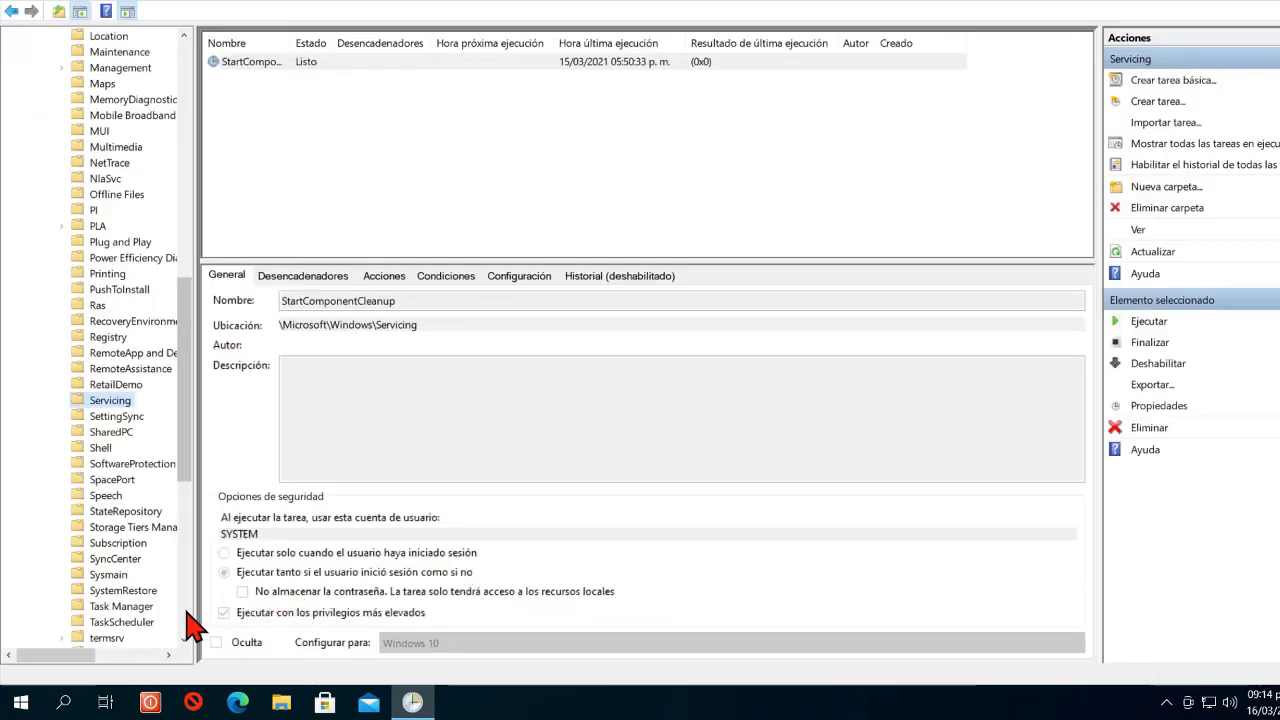
{"action": "left_click", "coordinate": [116, 591]}
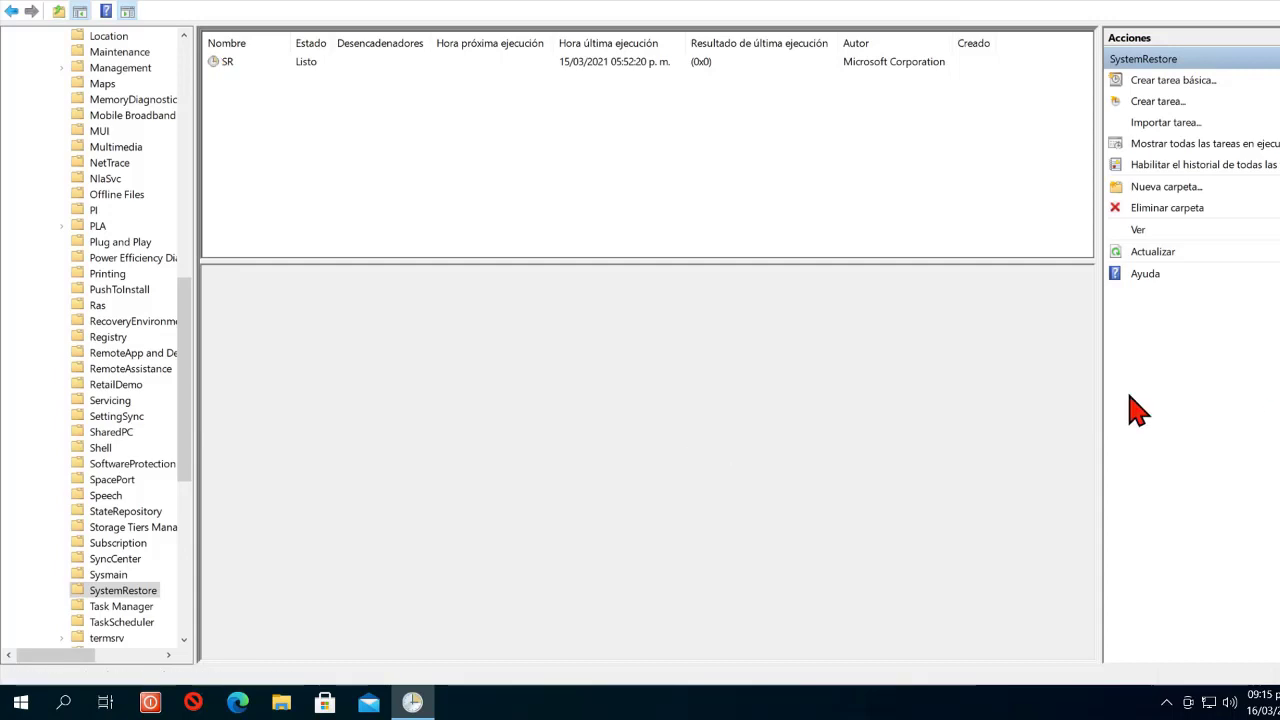
{"action": "left_click", "coordinate": [228, 62]}
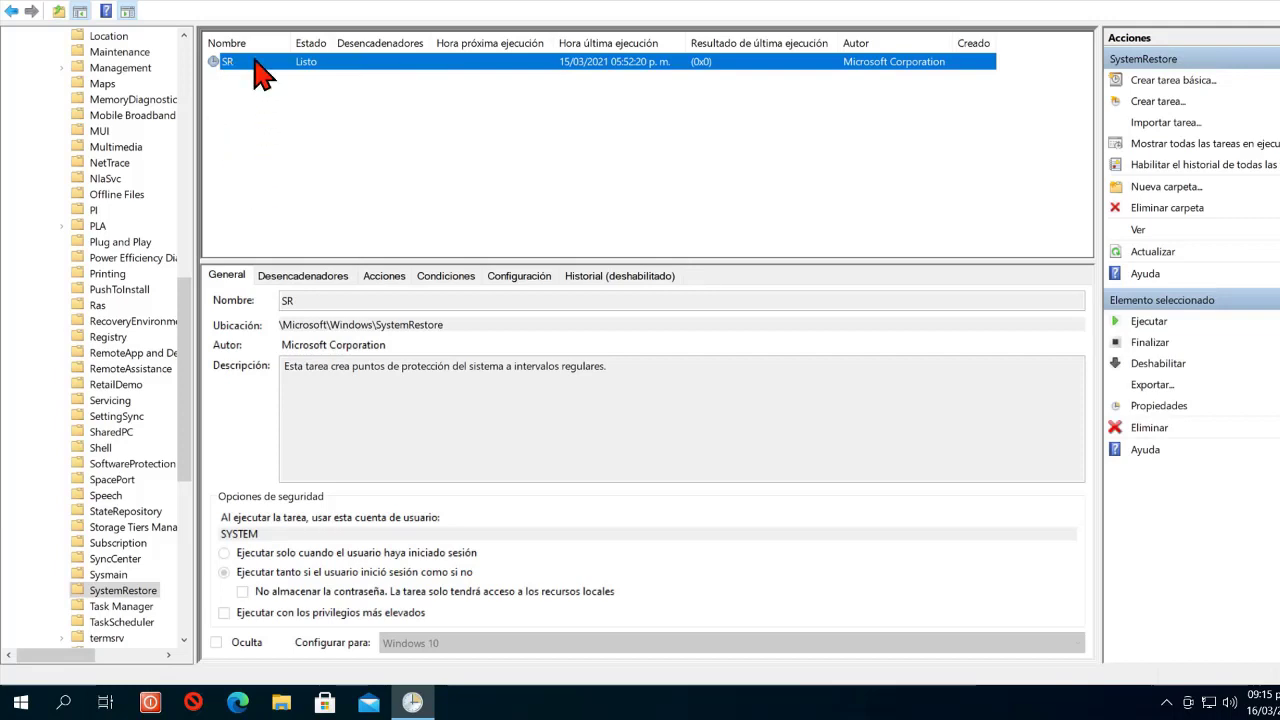
- Open the SR task's properties, highlight its description and show its triggers
{"action": "right_click", "coordinate": [255, 62]}
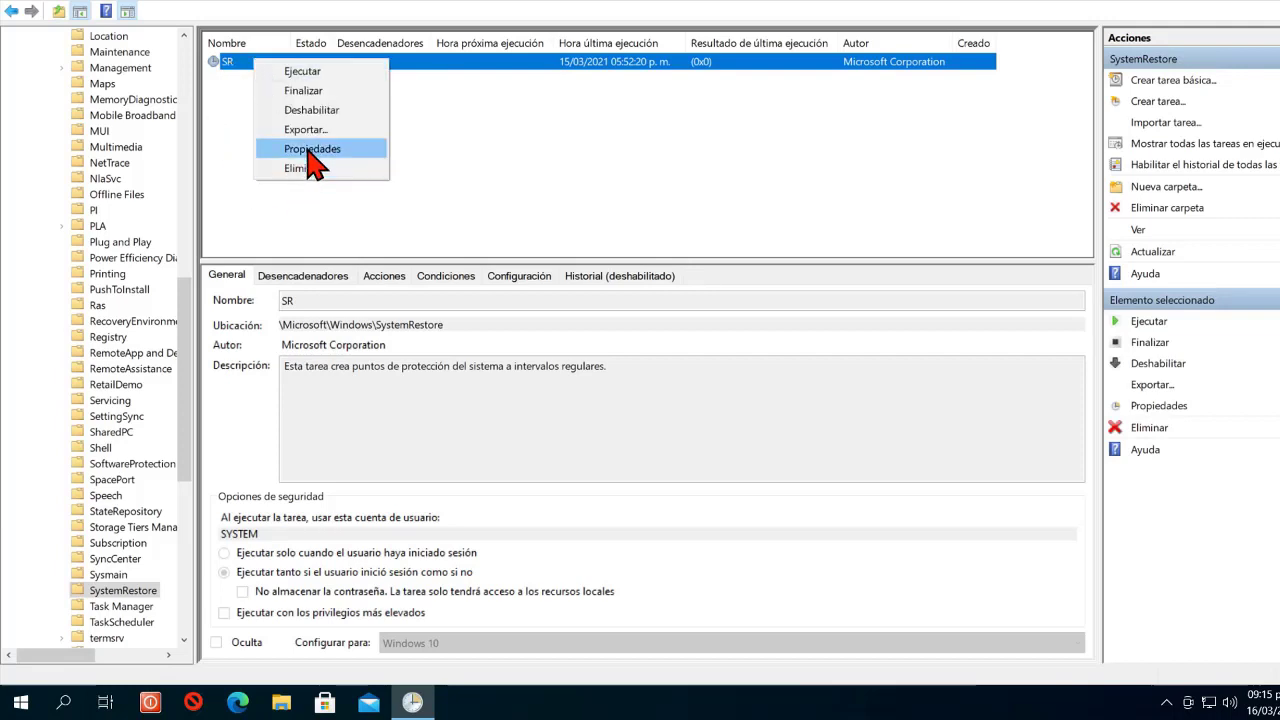
{"action": "left_click", "coordinate": [308, 150]}
{"action": "left_click_drag", "start_coordinate": [310, 16], "coordinate": [552, 80]}
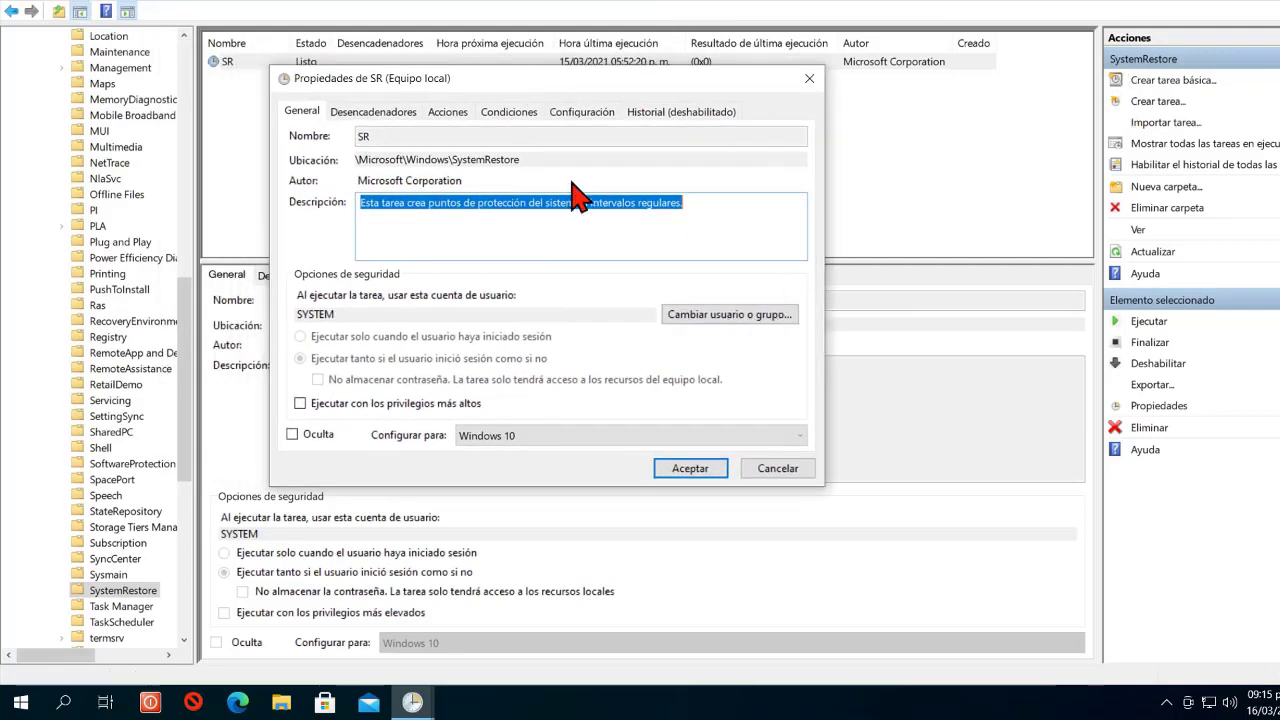
{"action": "left_click", "coordinate": [372, 115]}
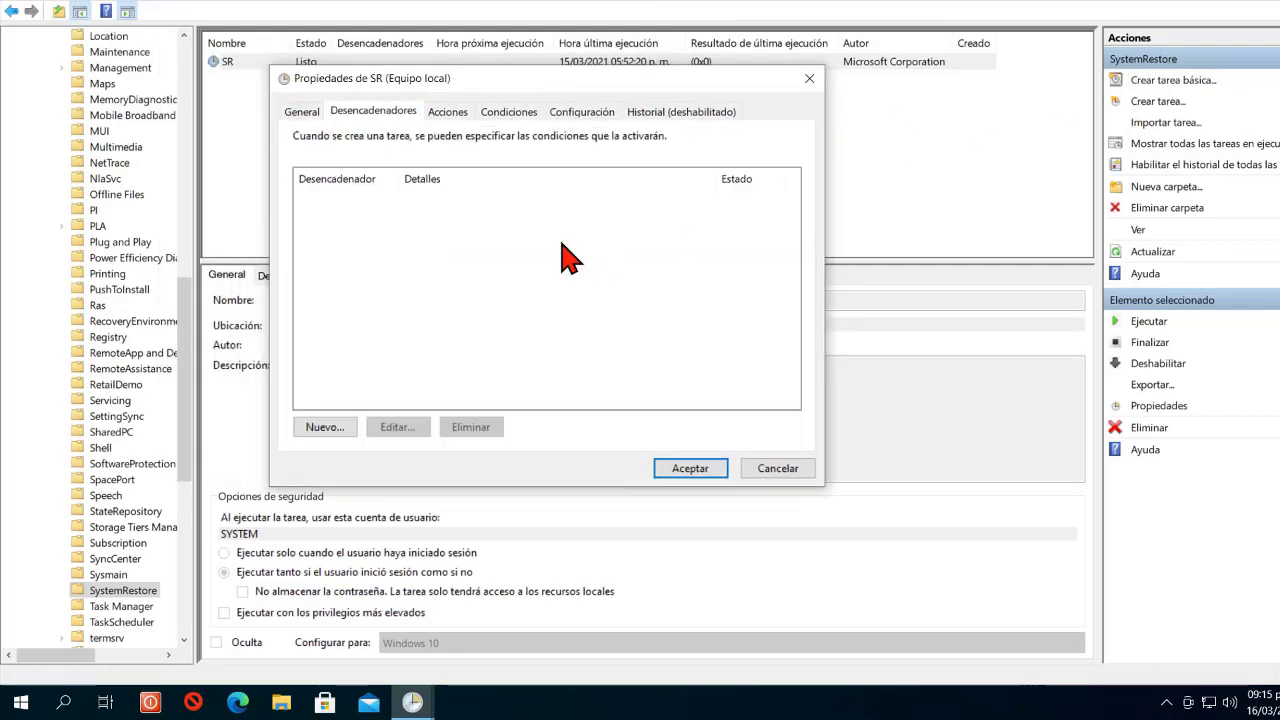
- Start a new scheduled trigger for the SR task, repeating every 1 week on Domingo and Sábado
{"action": "left_click", "coordinate": [325, 427]}
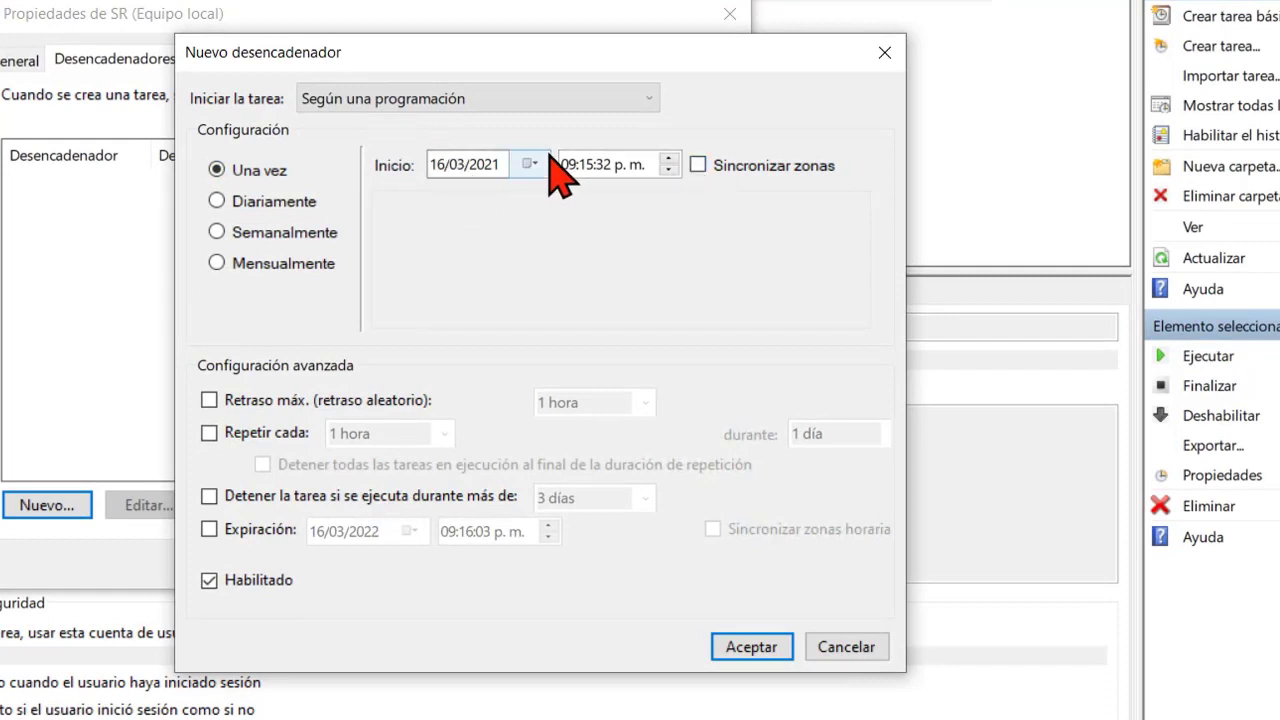
{"action": "left_click", "coordinate": [217, 201]}
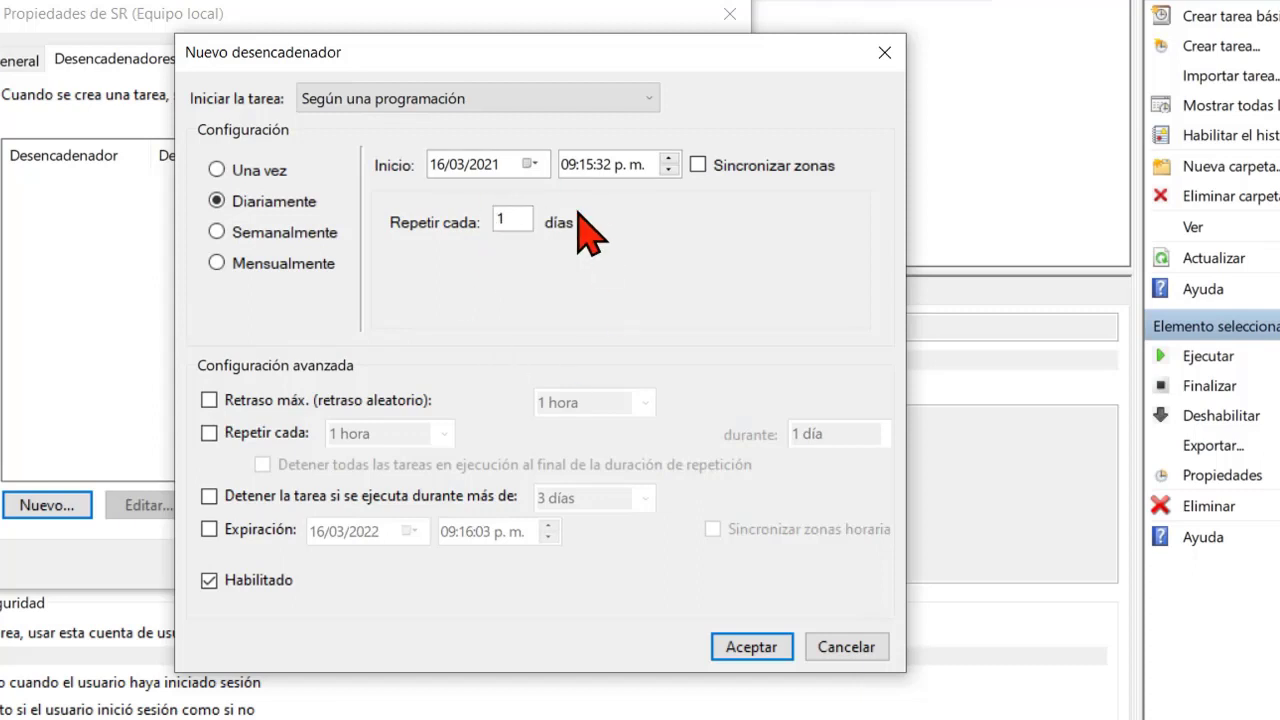
{"action": "left_click", "coordinate": [217, 232]}
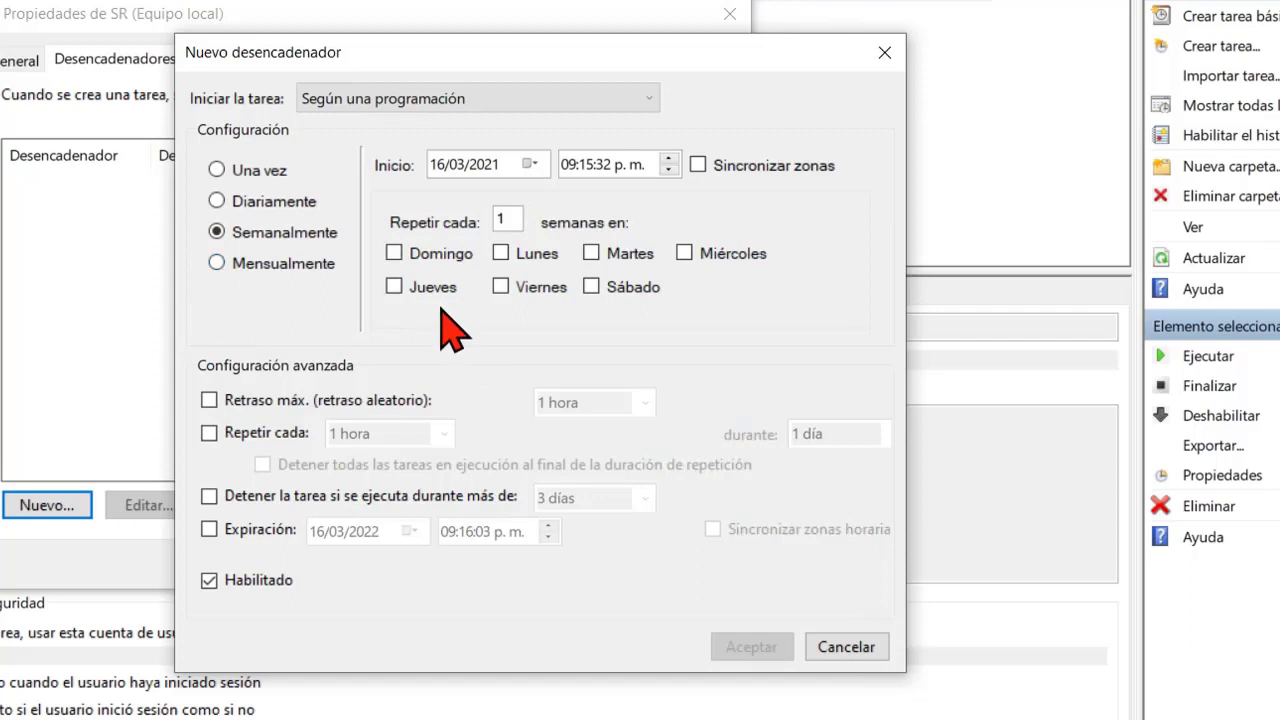
{"action": "left_click", "coordinate": [394, 253]}
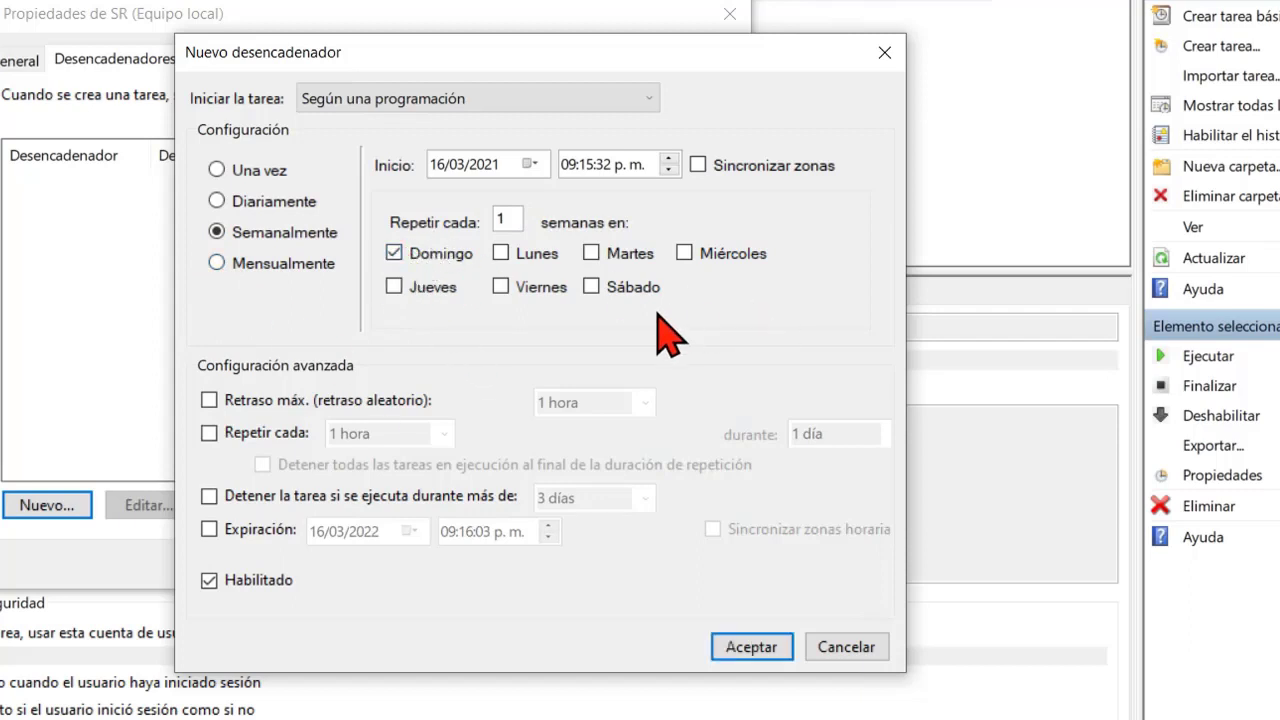
{"action": "left_click", "coordinate": [590, 289]}
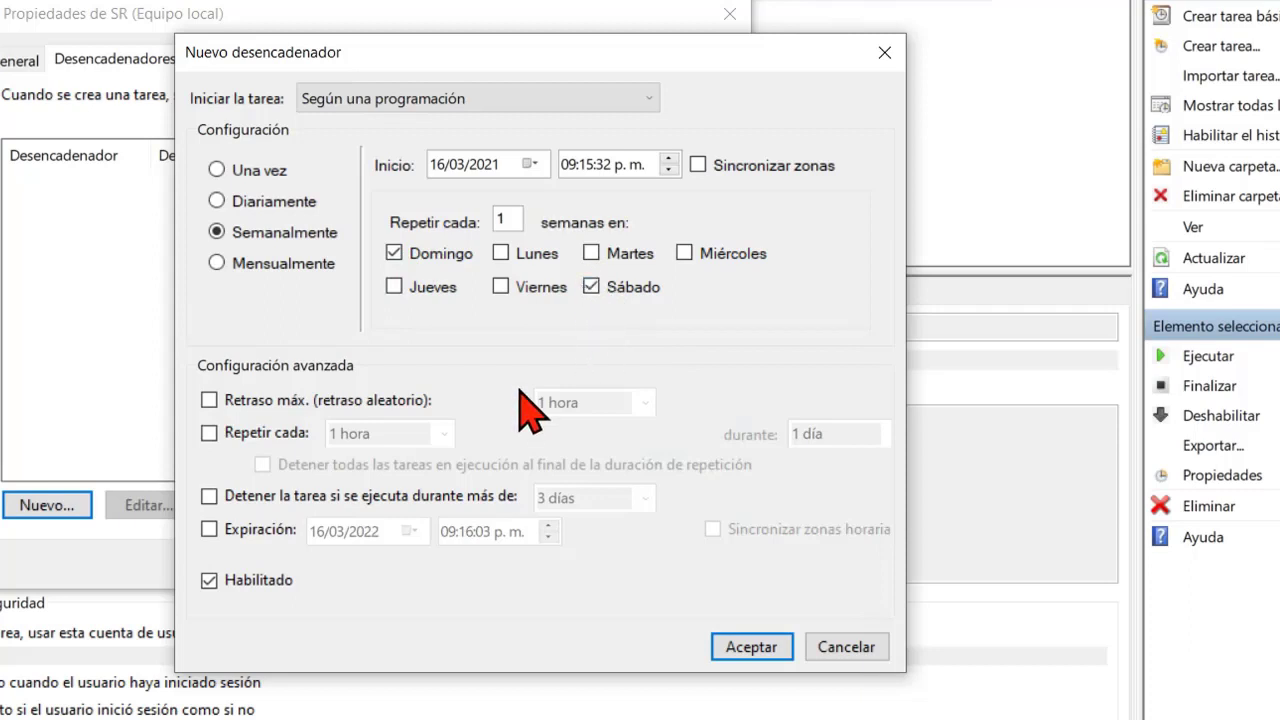
- Examine the new trigger's monthly schedule choices for days, week positions and weekdays, and return to the weekly schedule
{"action": "left_click", "coordinate": [212, 262]}
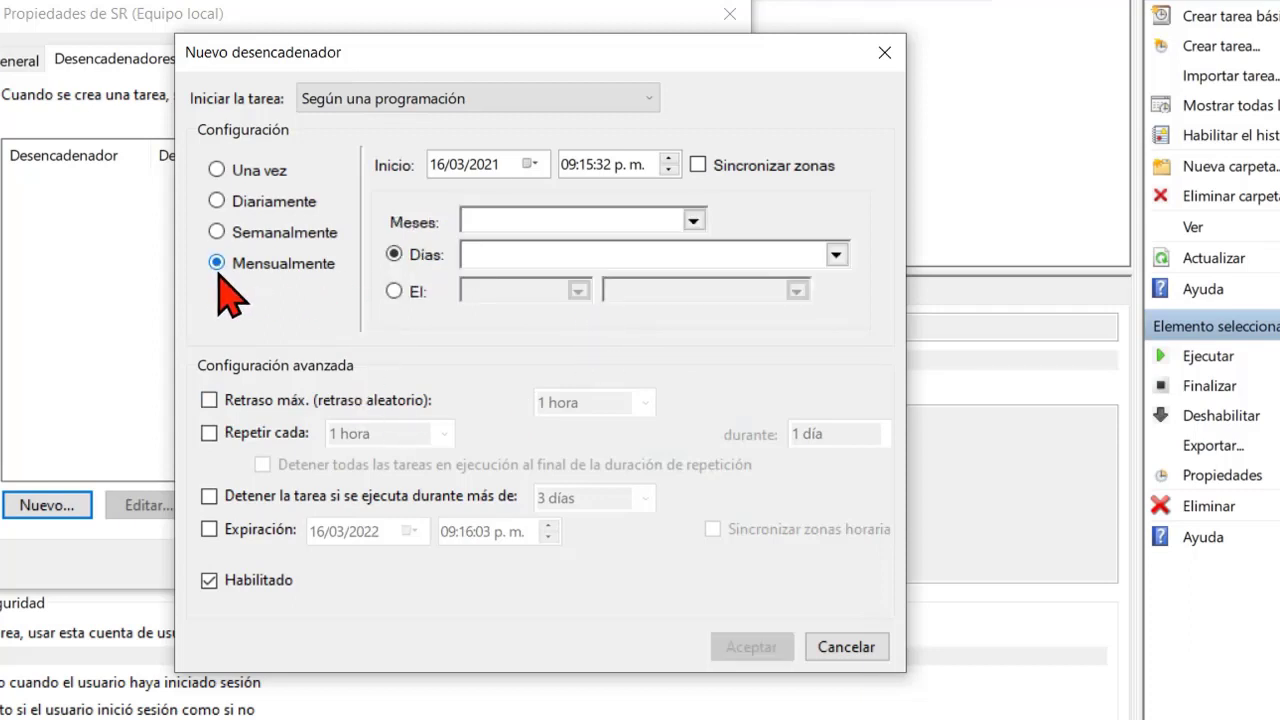
{"action": "left_click", "coordinate": [694, 221]}
{"action": "left_click", "coordinate": [831, 258]}
{"action": "left_click", "coordinate": [835, 257]}
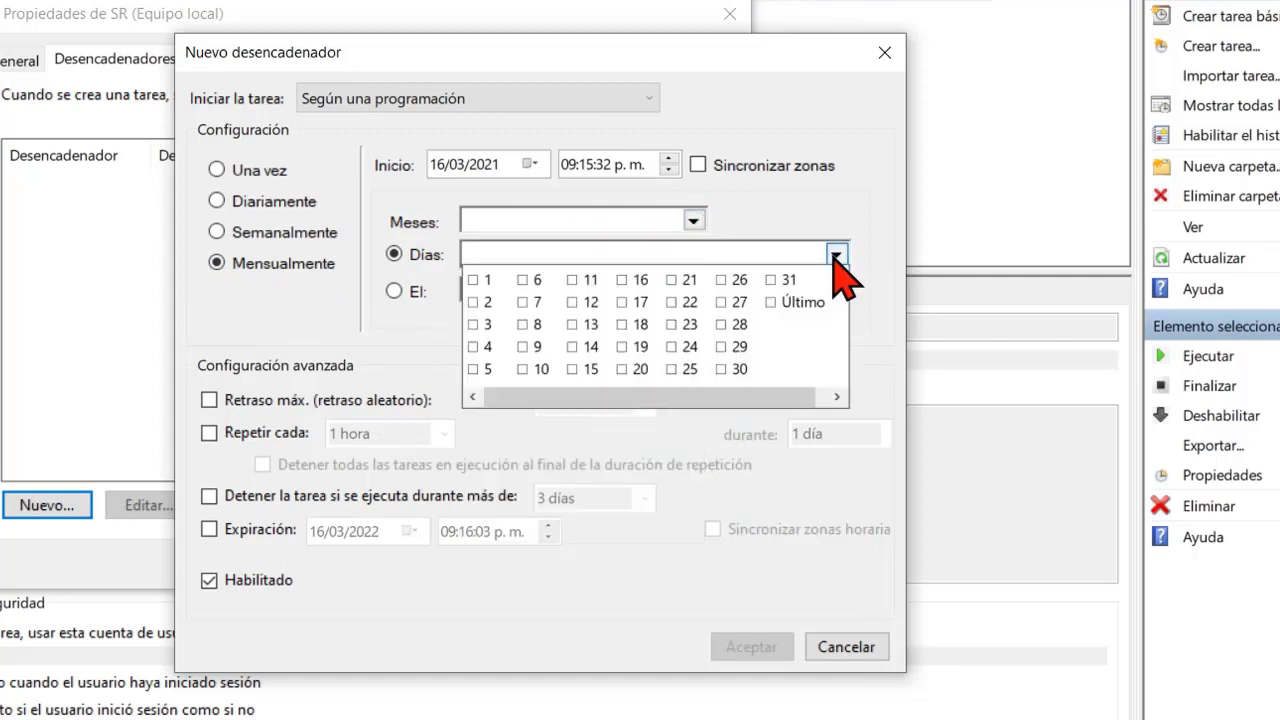
{"action": "left_click", "coordinate": [394, 291]}
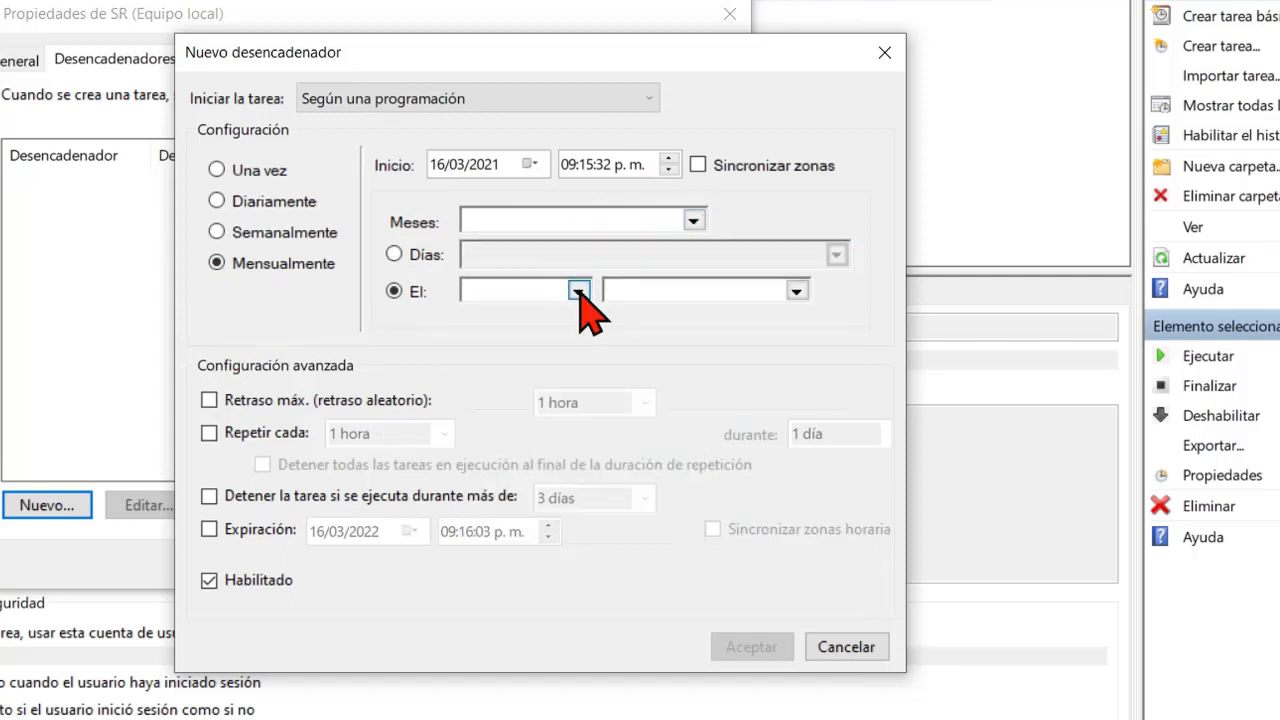
{"action": "left_click", "coordinate": [579, 290]}
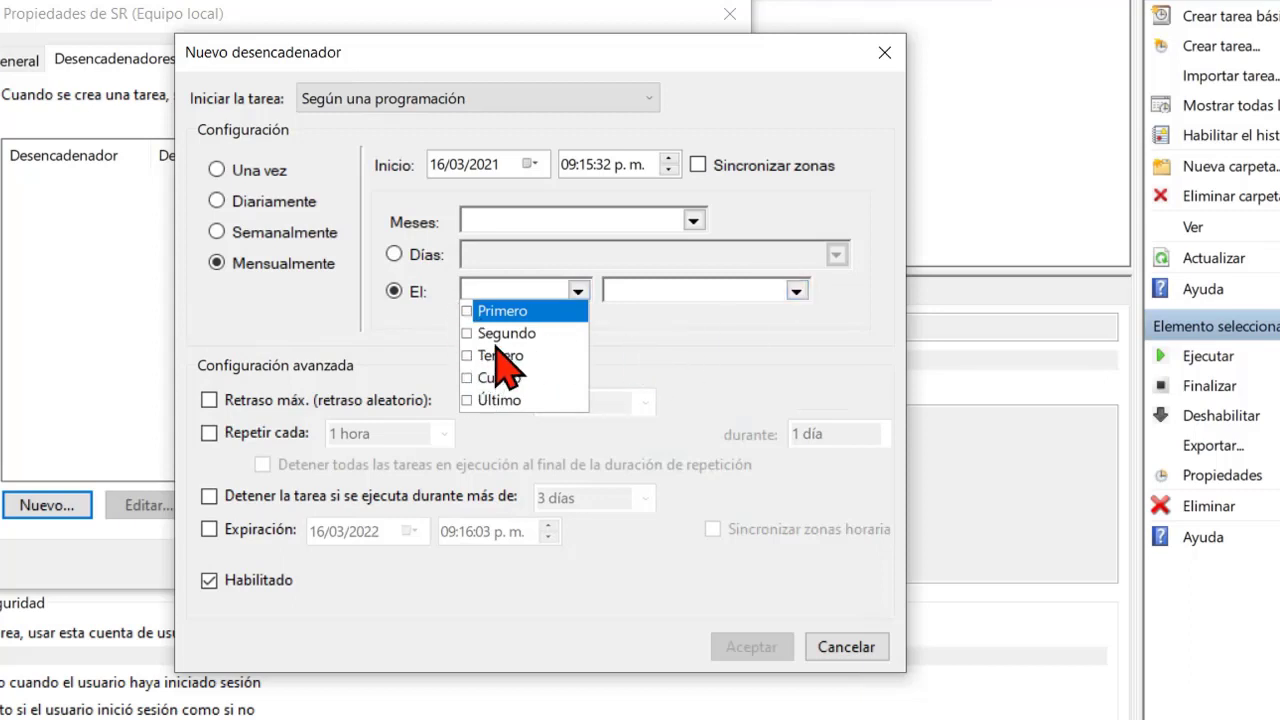
{"action": "left_click", "coordinate": [650, 290]}
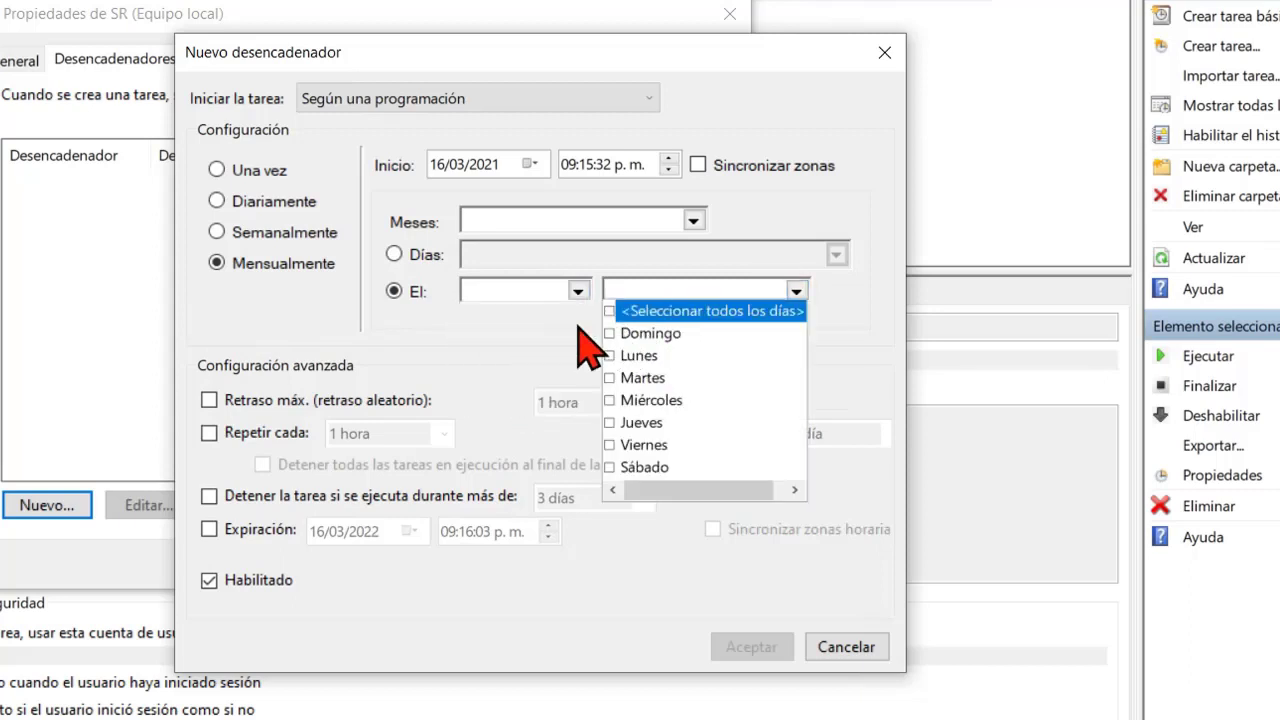
{"action": "left_click", "coordinate": [500, 338]}
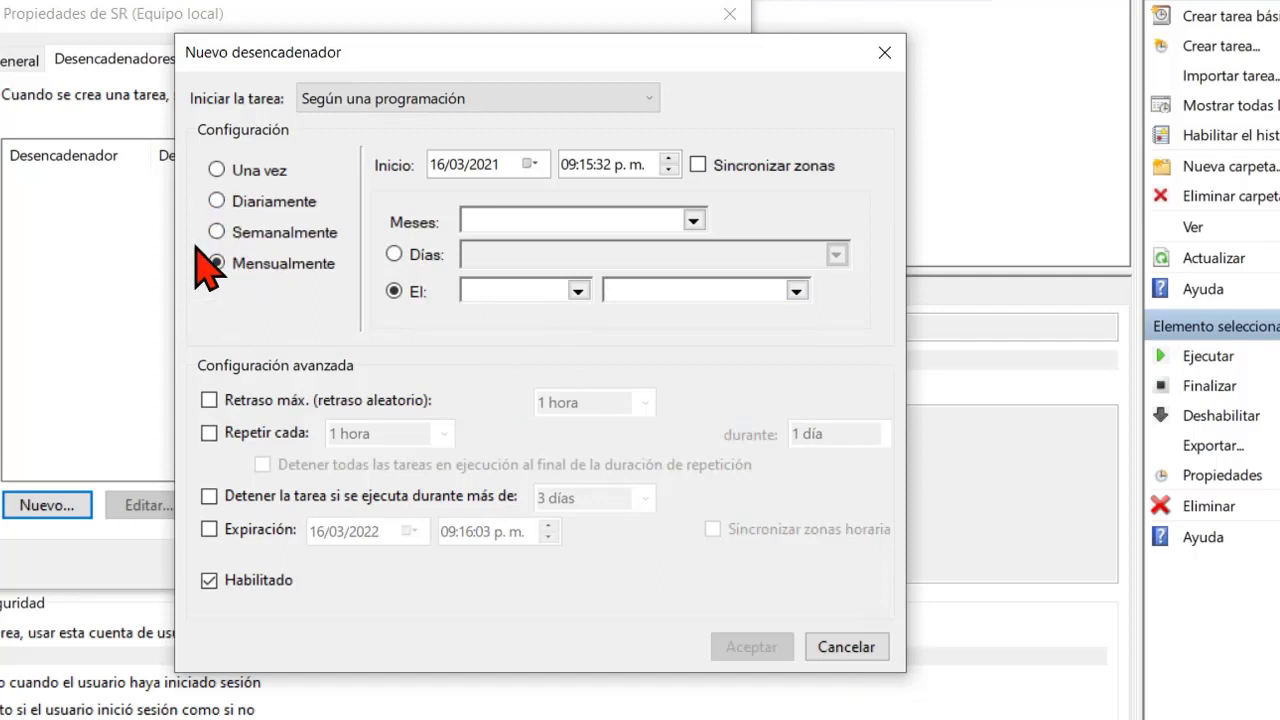
{"action": "left_click", "coordinate": [216, 232]}
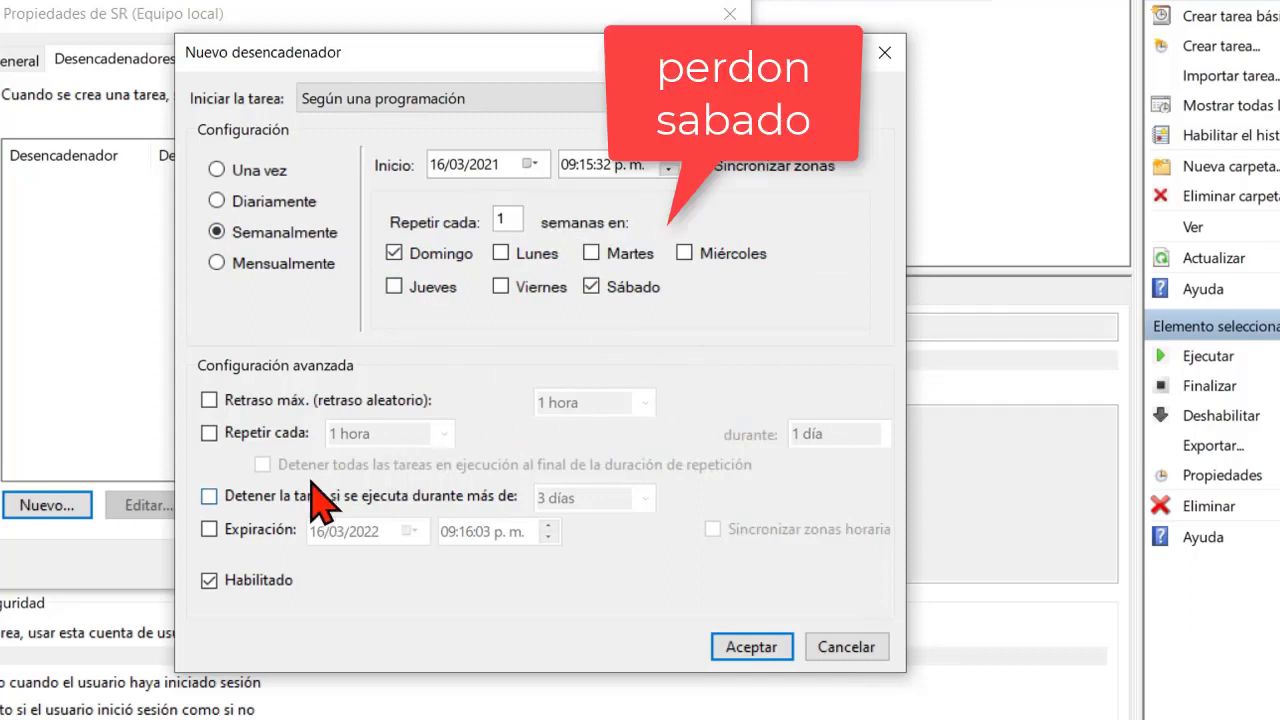
- Leave the maximum random delay disabled, then save the weekly trigger and the SR task's properties
{"action": "left_click", "coordinate": [232, 401]}
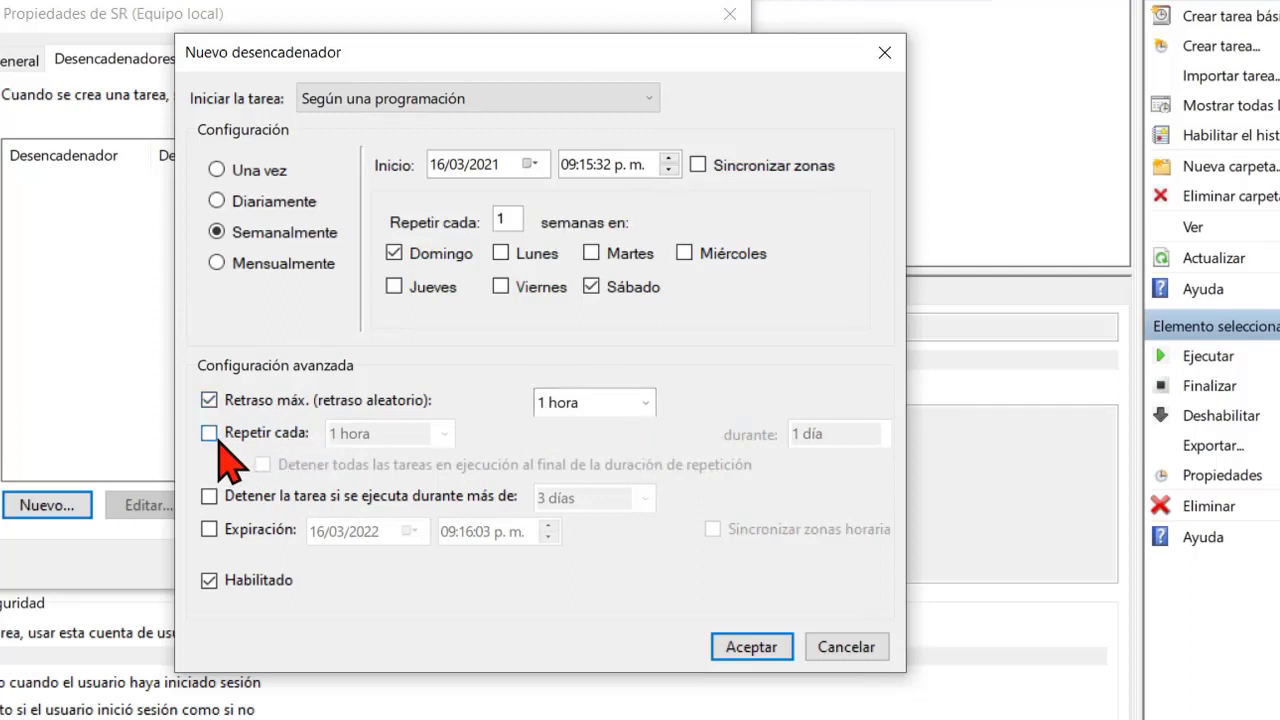
{"action": "left_click", "coordinate": [209, 401]}
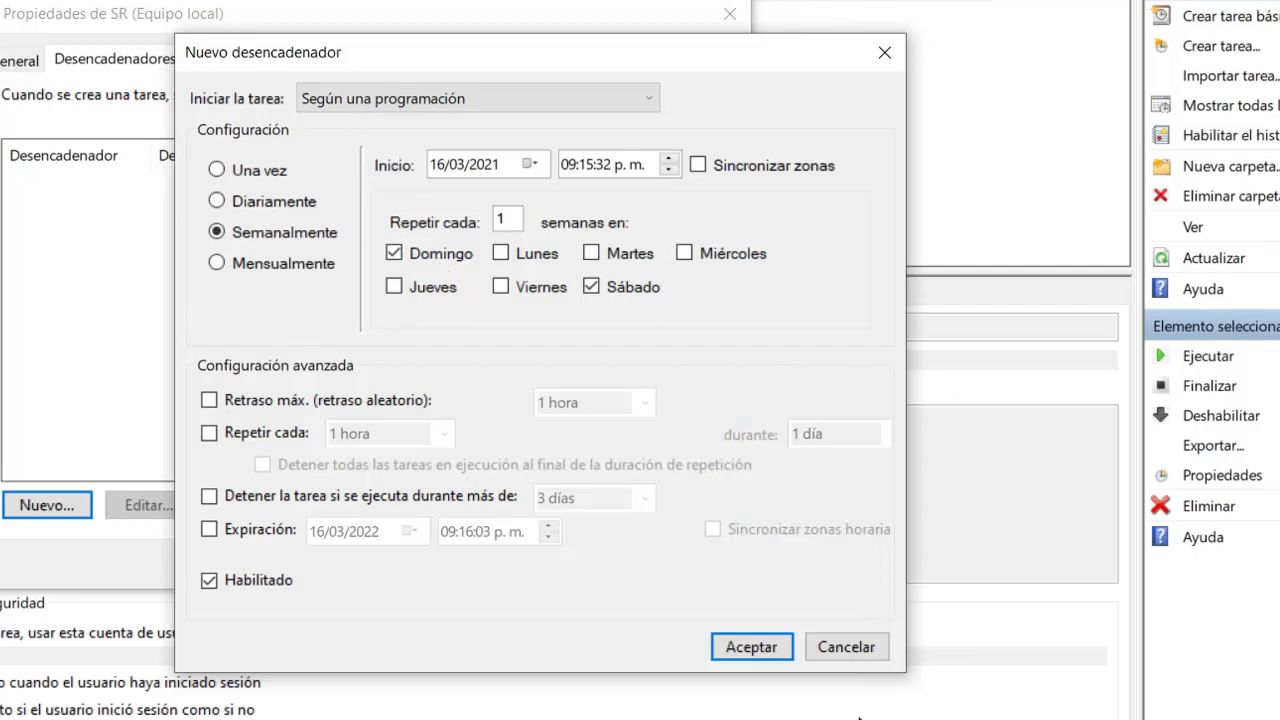
{"action": "left_click", "coordinate": [755, 649]}
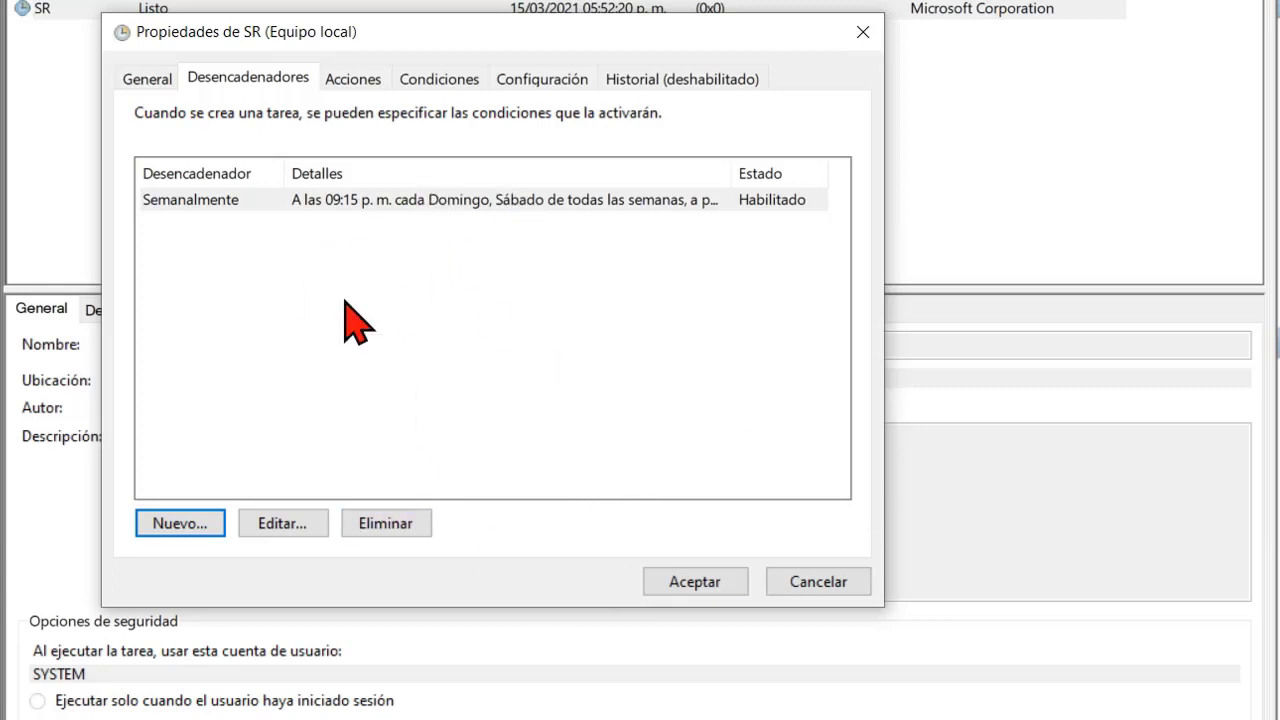
{"action": "left_click", "coordinate": [680, 590]}
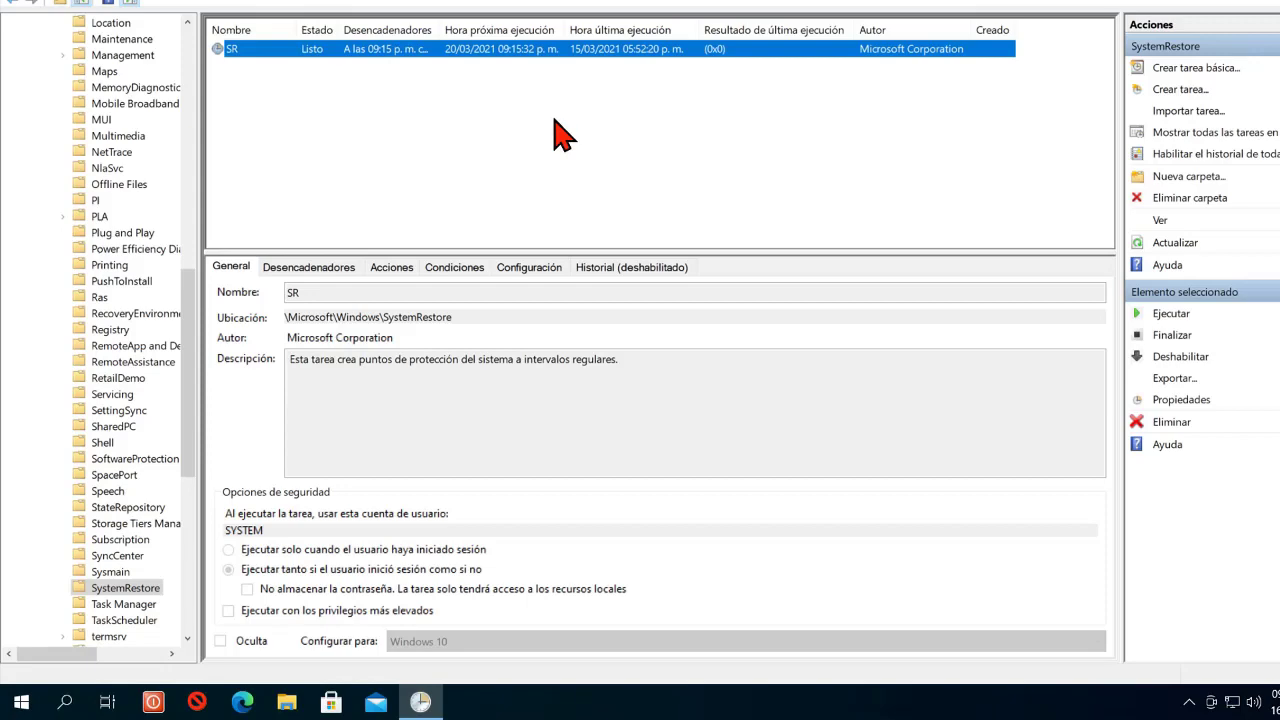
- Search Windows for "resta", open the system protection settings, and check System Restore for existing restore points
{"action": "key", "text": "super"}
{"action": "type", "text": "resta"}
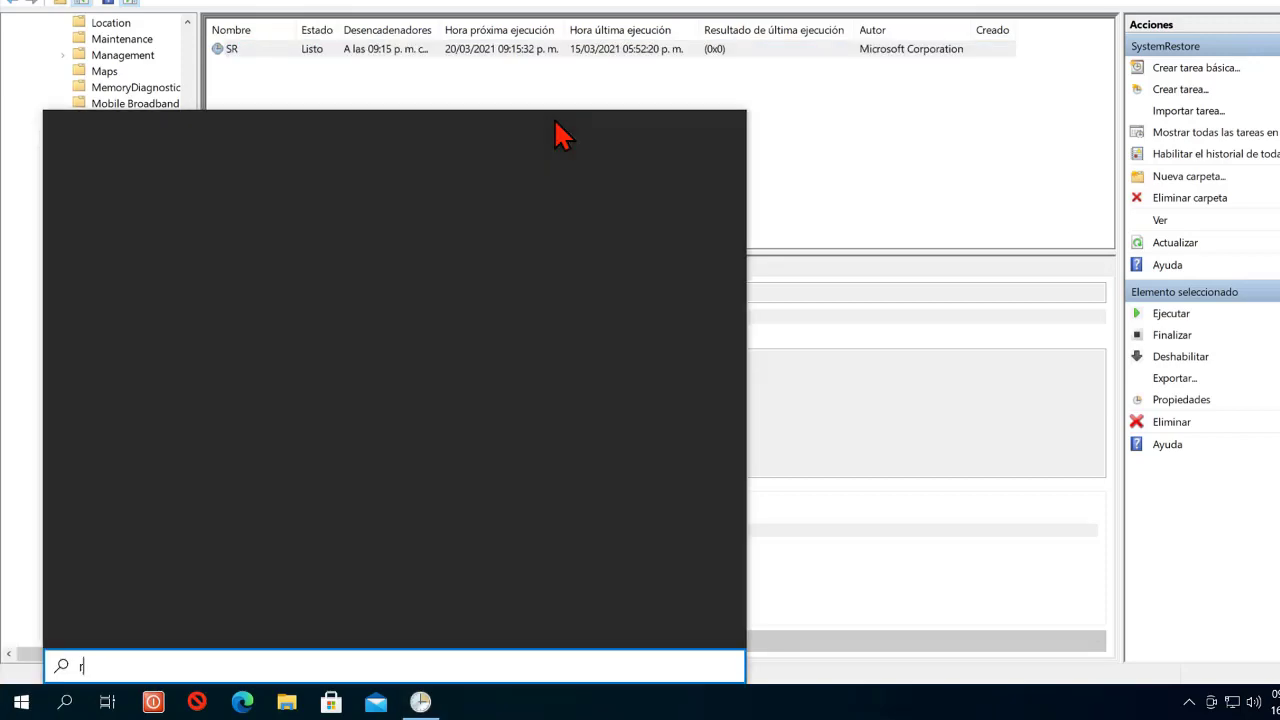
{"action": "left_click", "coordinate": [211, 212]}
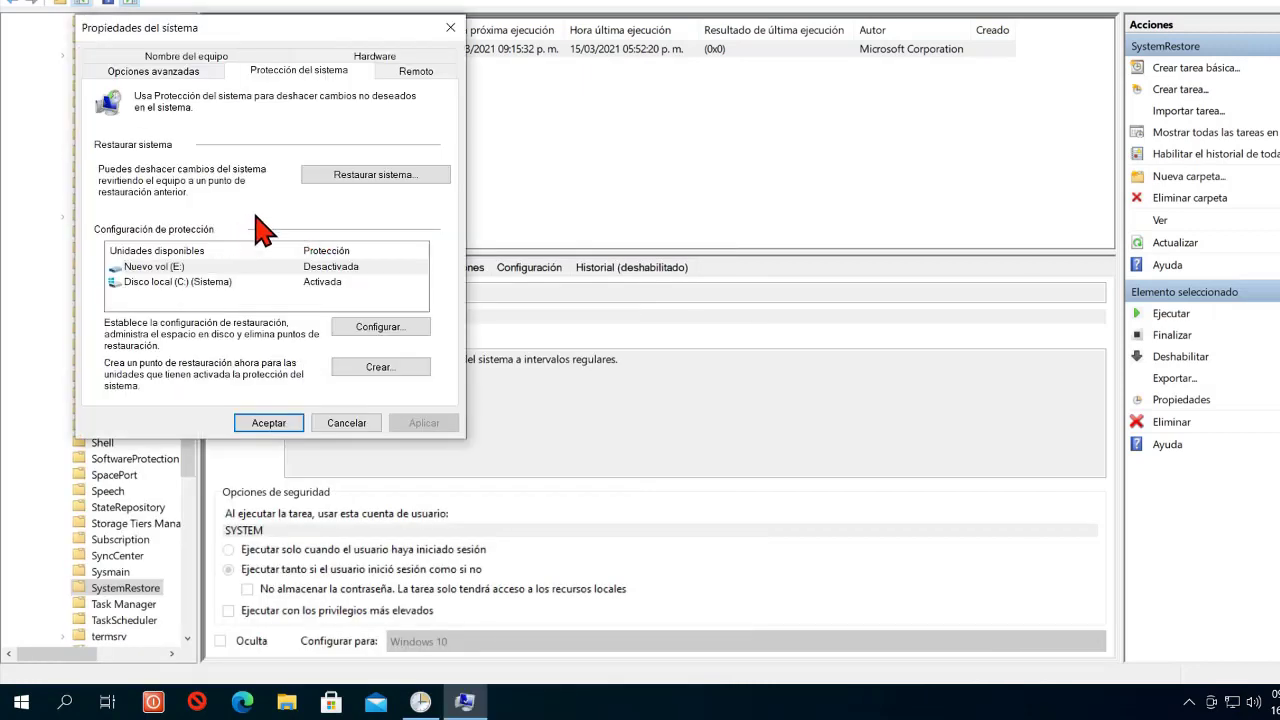
{"action": "left_click", "coordinate": [358, 176]}
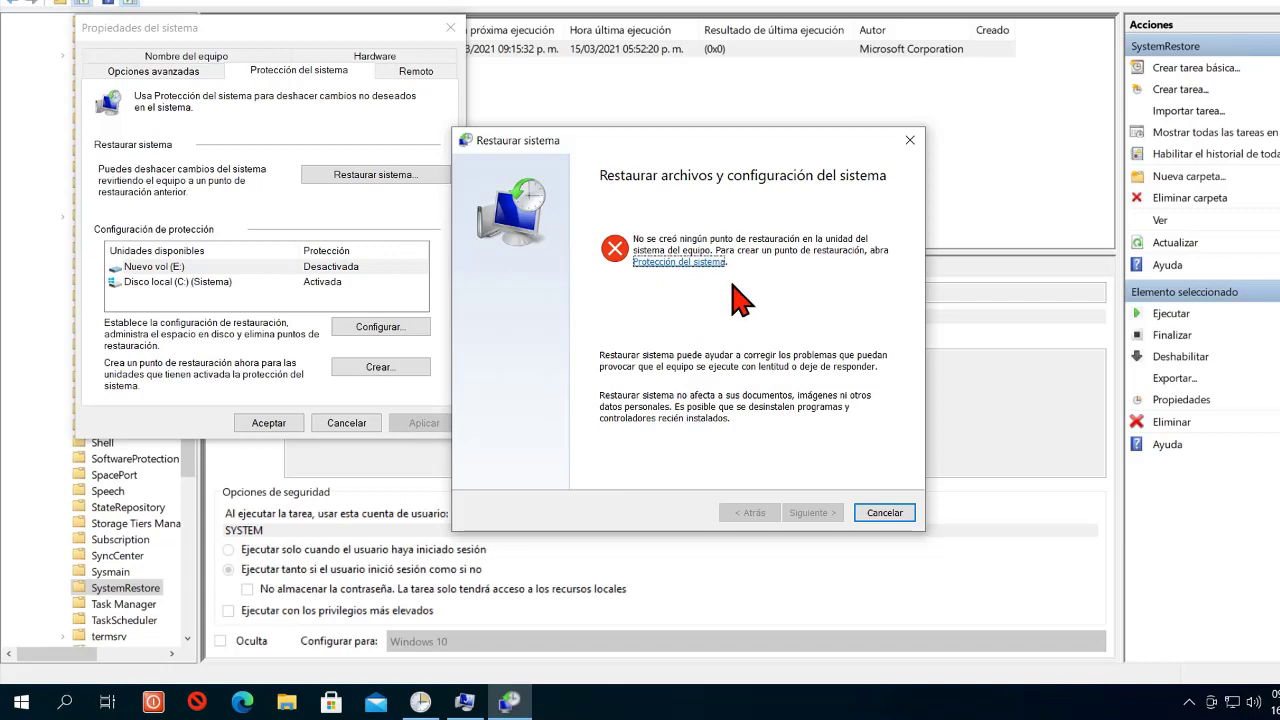
{"action": "left_click", "coordinate": [878, 514]}
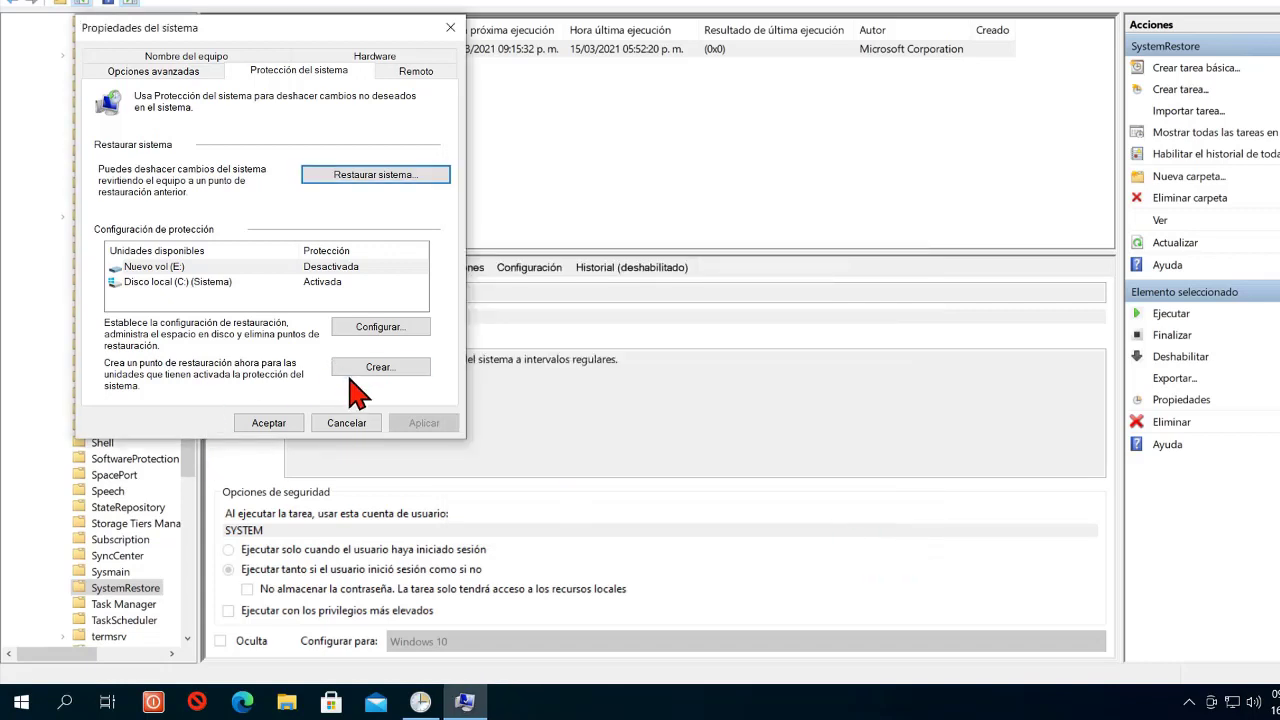
- Create a manual restore point with the description "pruebha" and dismiss the completion notice
{"action": "left_click", "coordinate": [364, 370]}
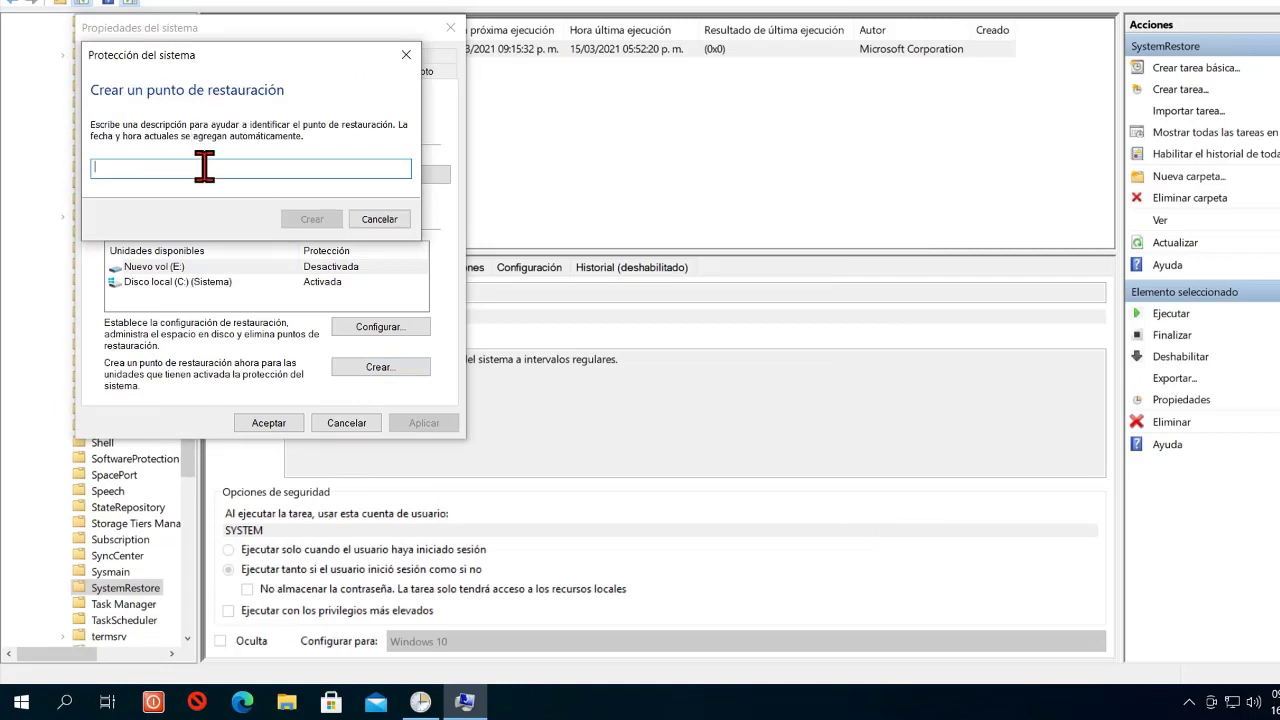
{"action": "type", "text": "prueba"}
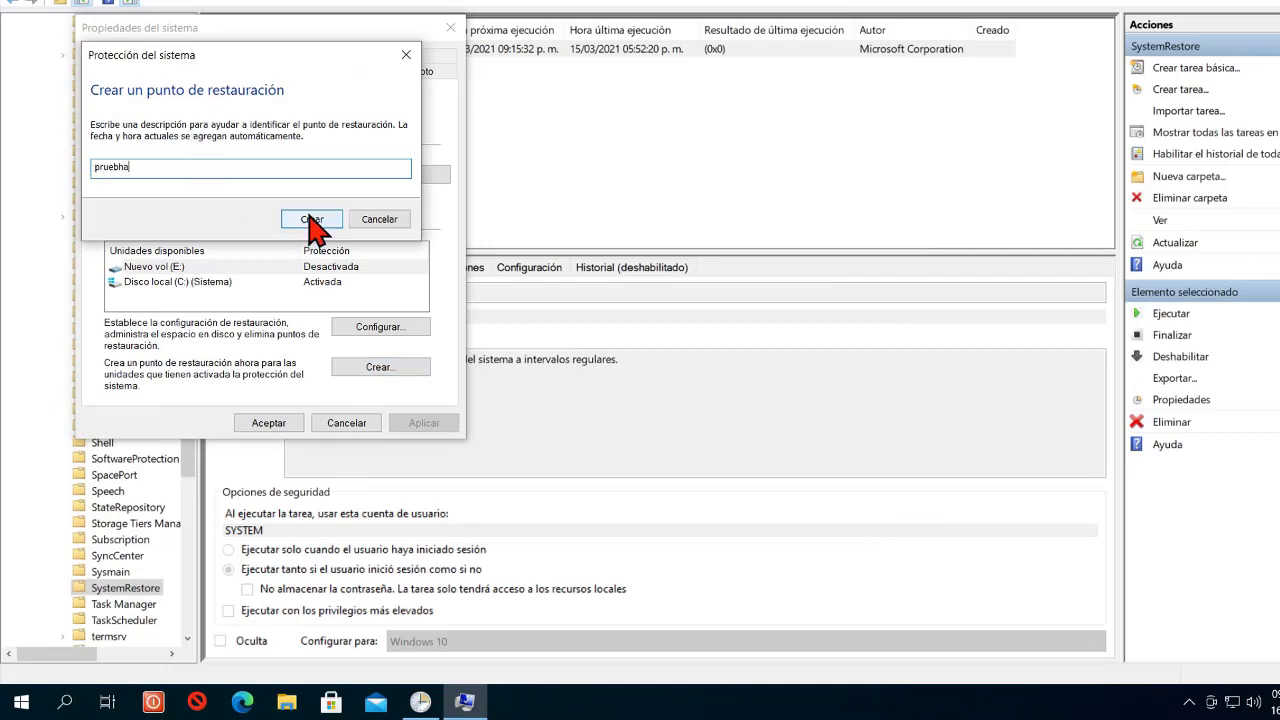
{"action": "left_click", "coordinate": [318, 219]}
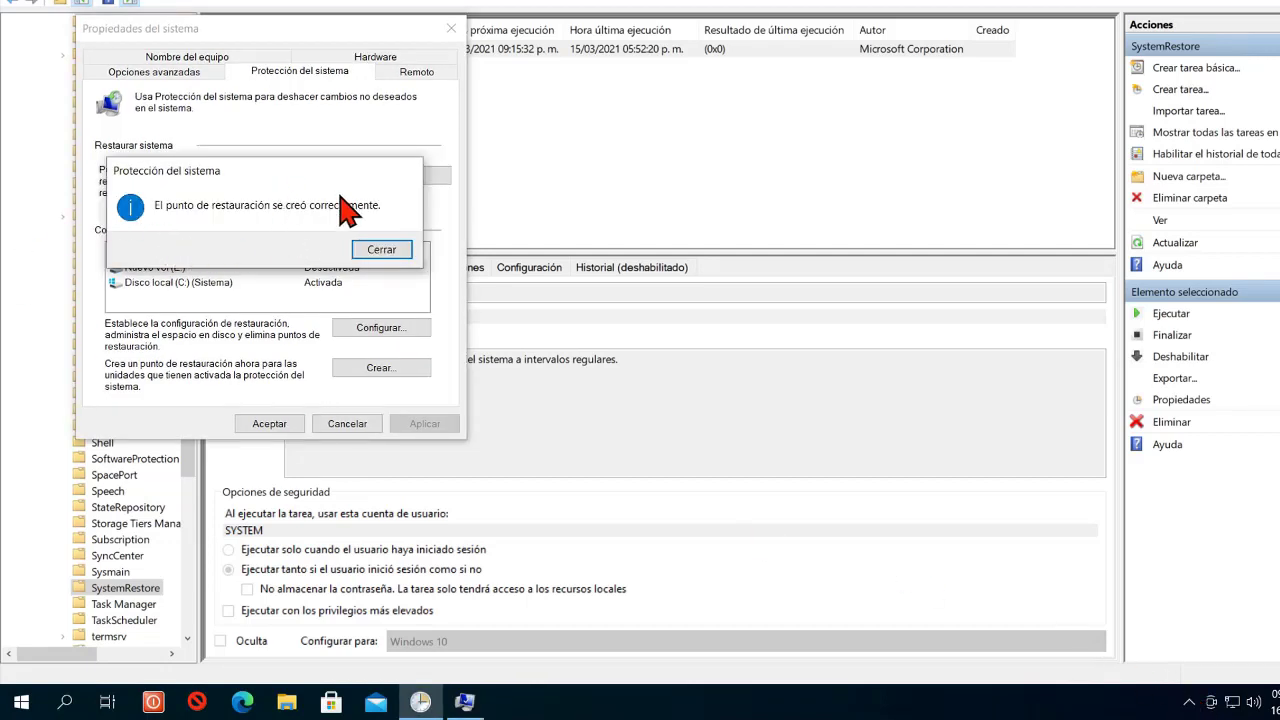
{"action": "left_click", "coordinate": [382, 249]}
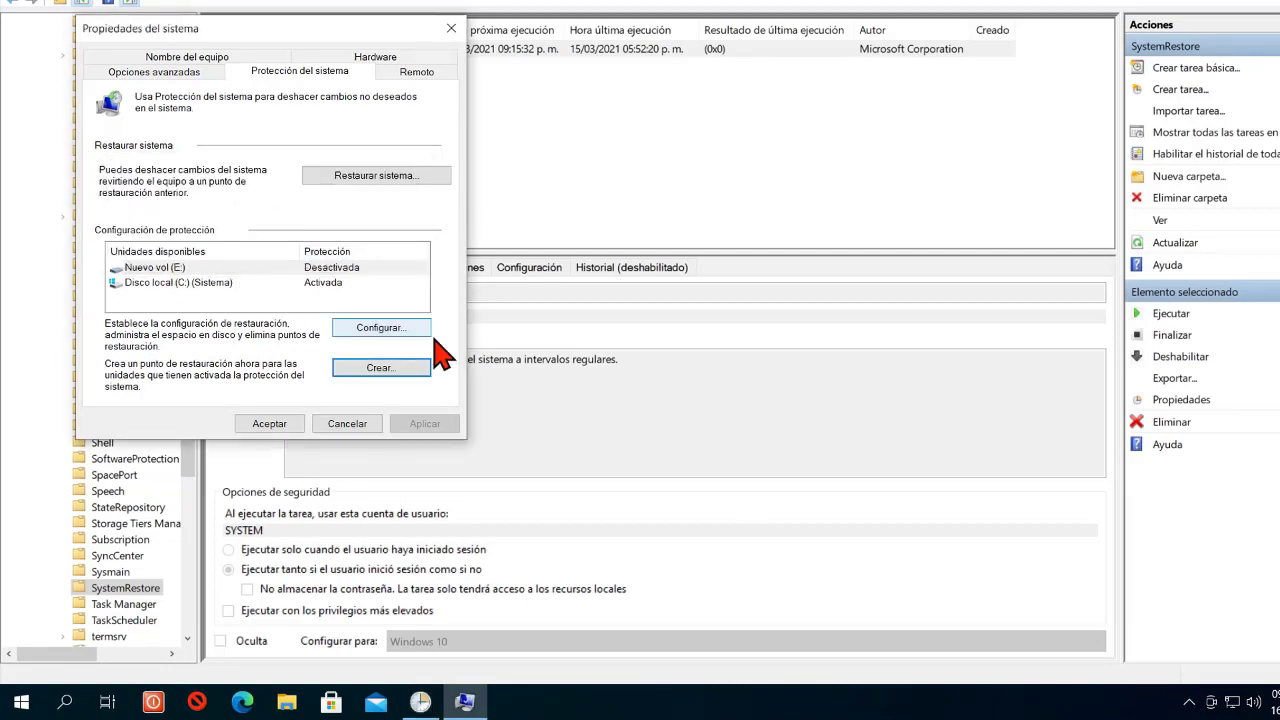
- Examine the "pruebha" restore point in System Restore without restoring it, and close the wizard and system properties
{"action": "left_click", "coordinate": [360, 179]}
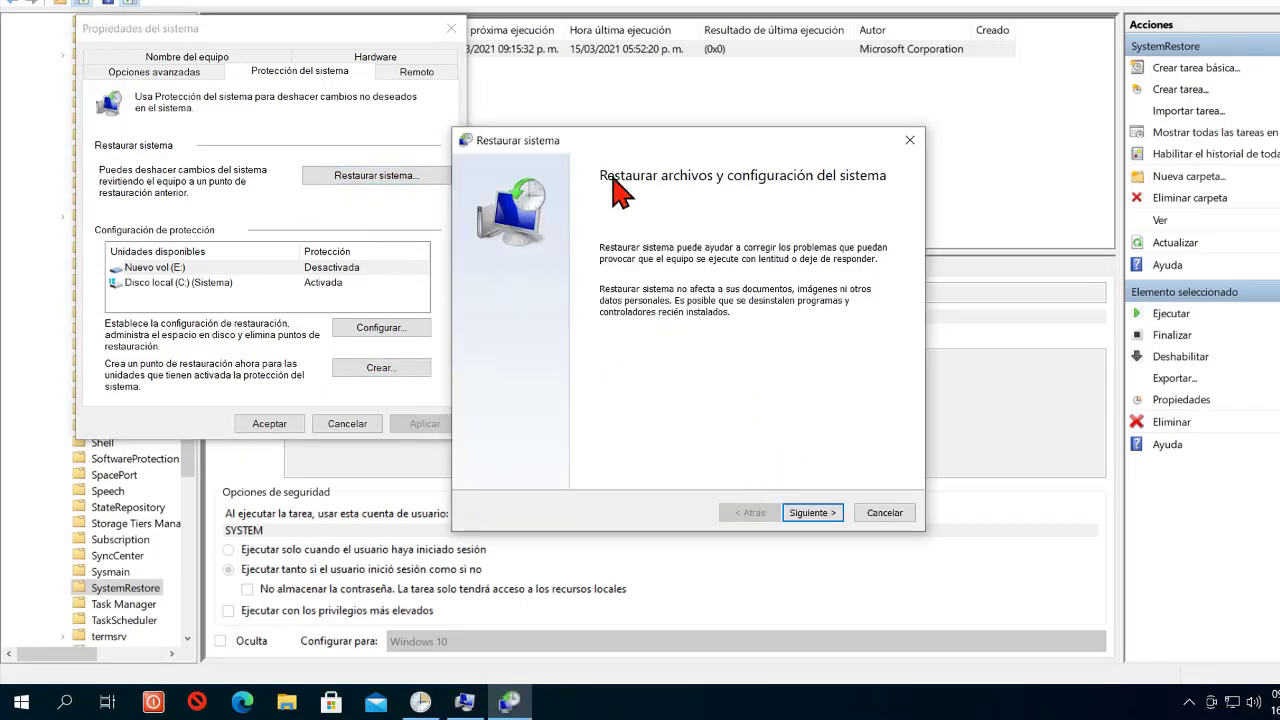
{"action": "left_click", "coordinate": [818, 510]}
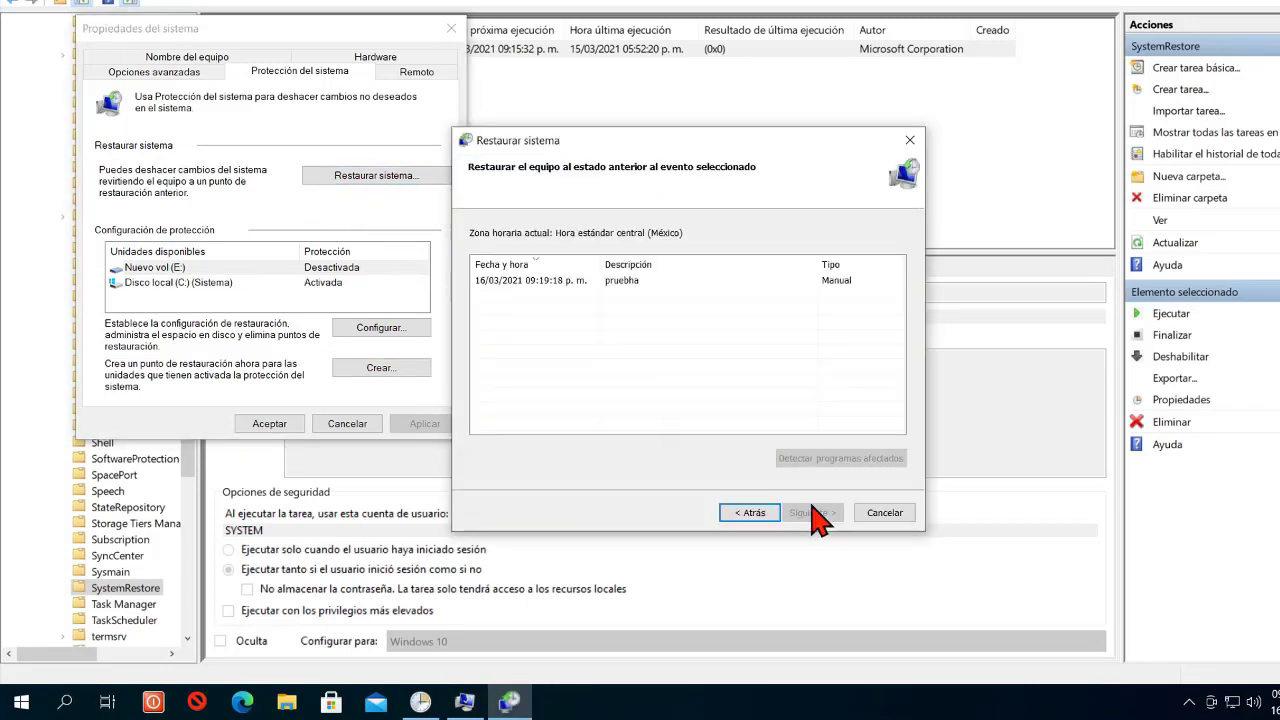
{"action": "left_click", "coordinate": [527, 281]}
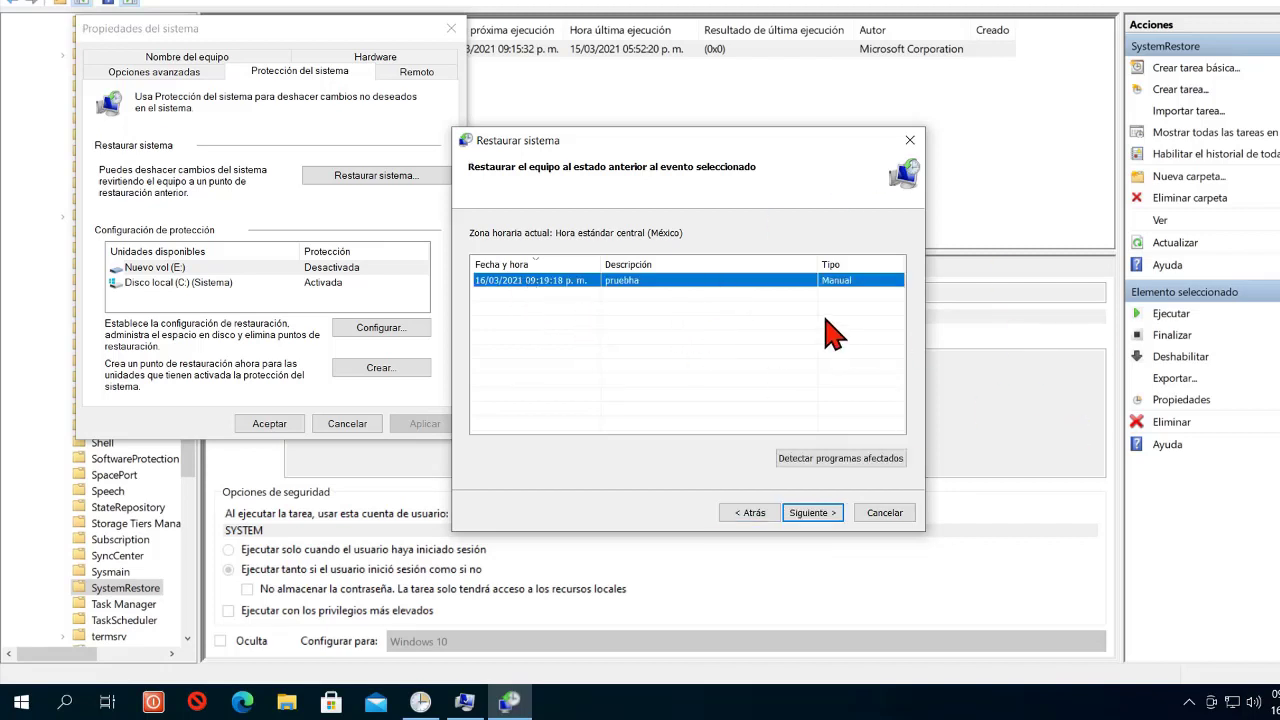
{"action": "left_click", "coordinate": [662, 325]}
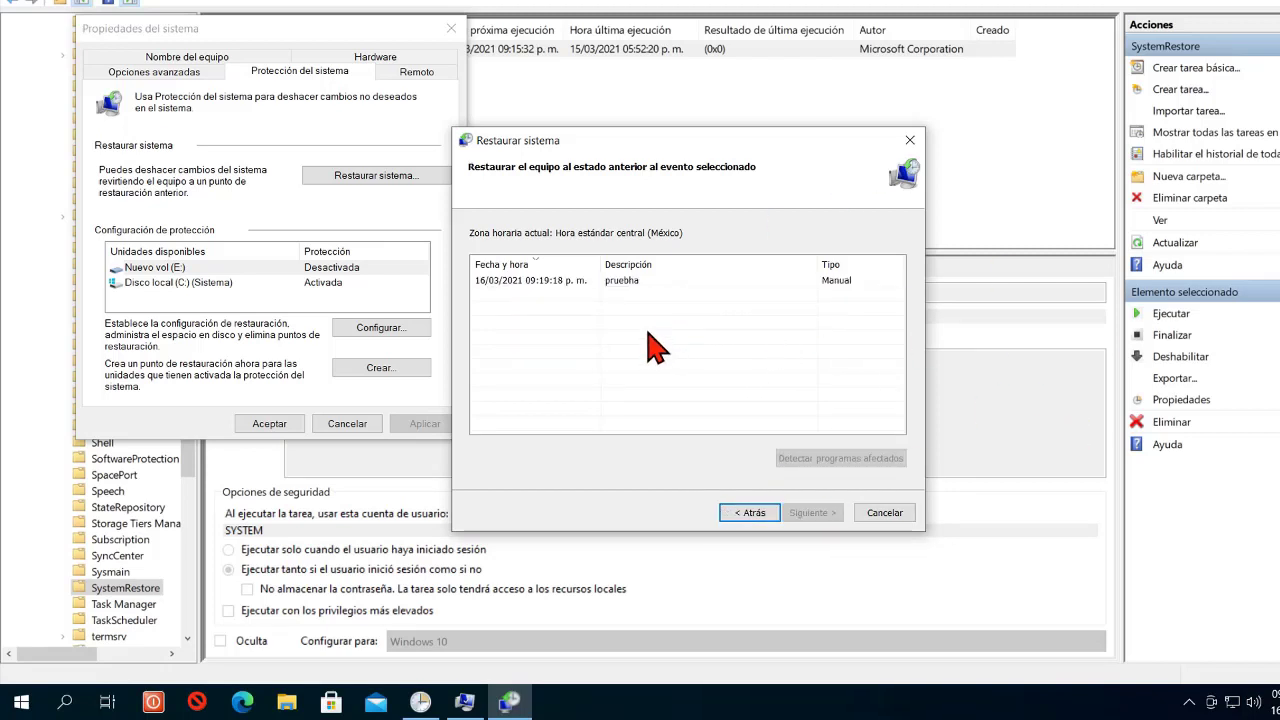
{"action": "left_click", "coordinate": [586, 284]}
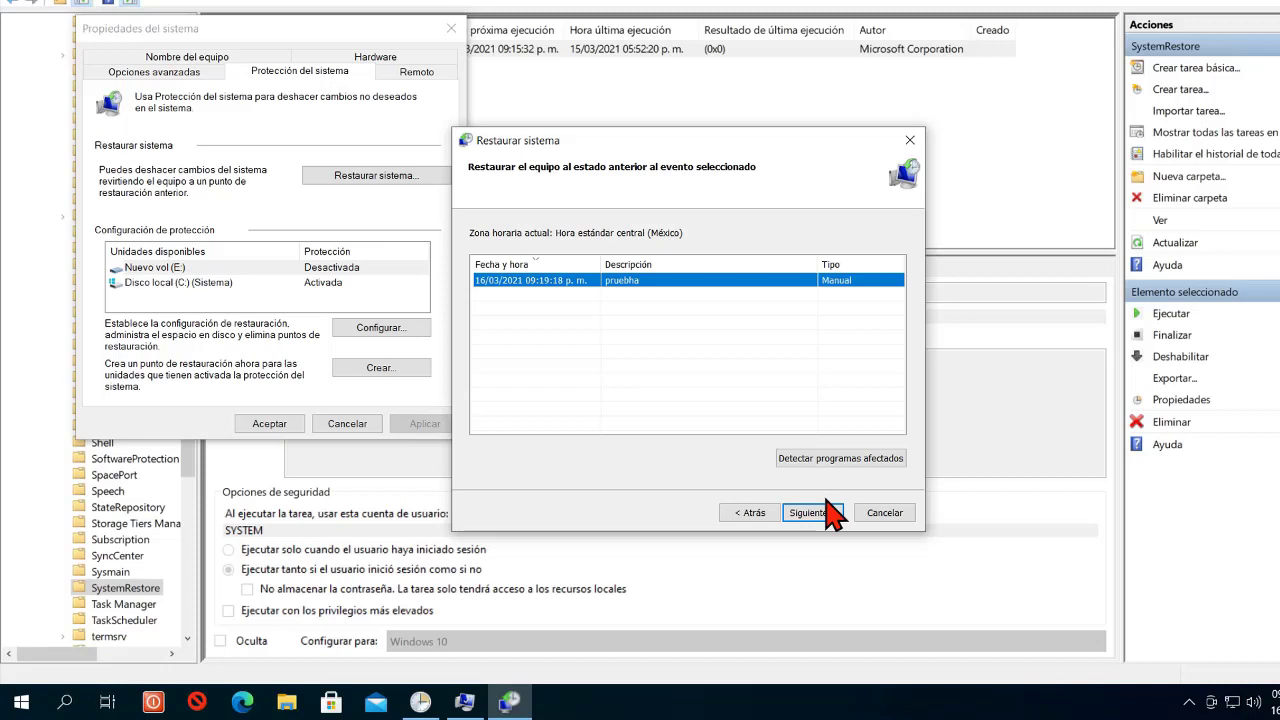
{"action": "left_click", "coordinate": [884, 513]}
{"action": "left_click", "coordinate": [372, 424]}
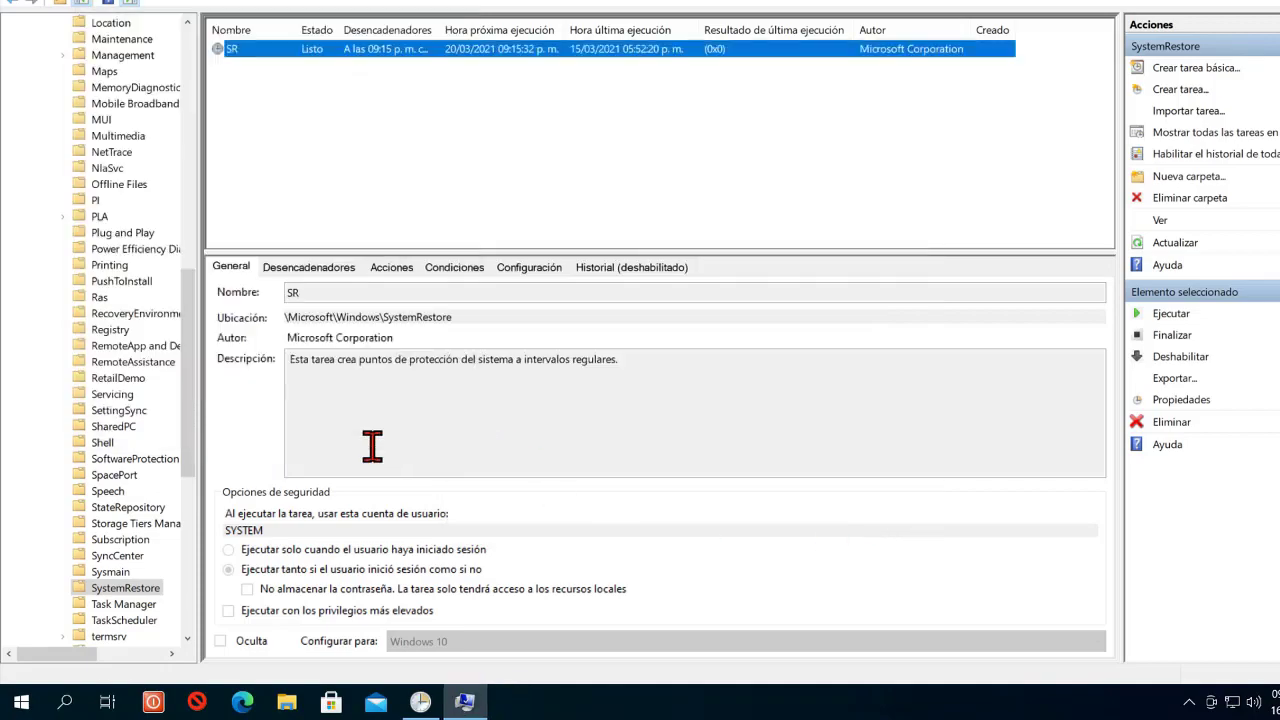